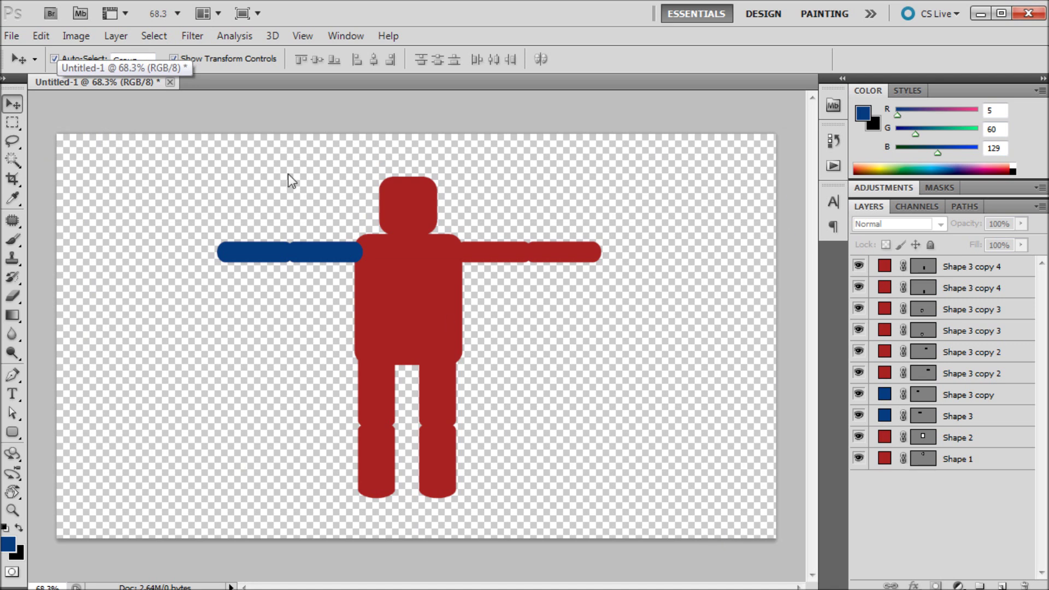
Open Save for Web & Devices and keep PNG-24 with transparency as the export format
click(12, 36)
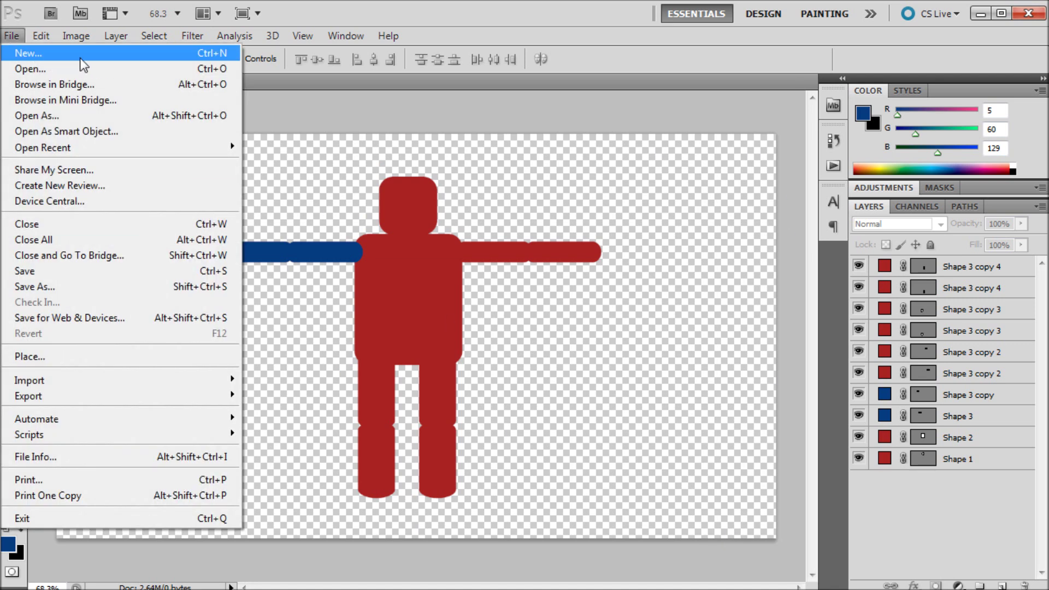
click(407, 14)
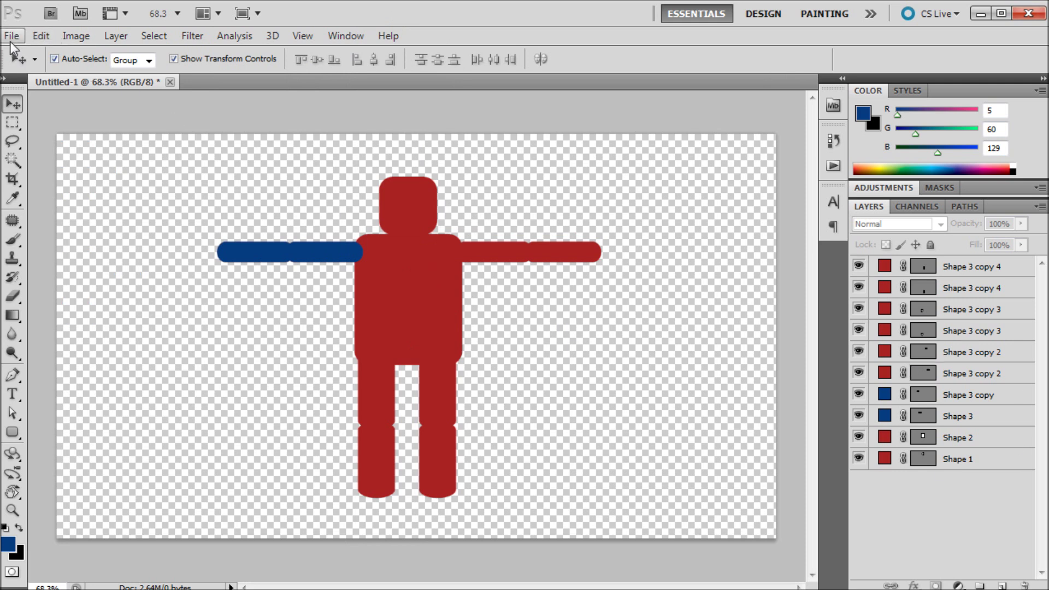
click(11, 37)
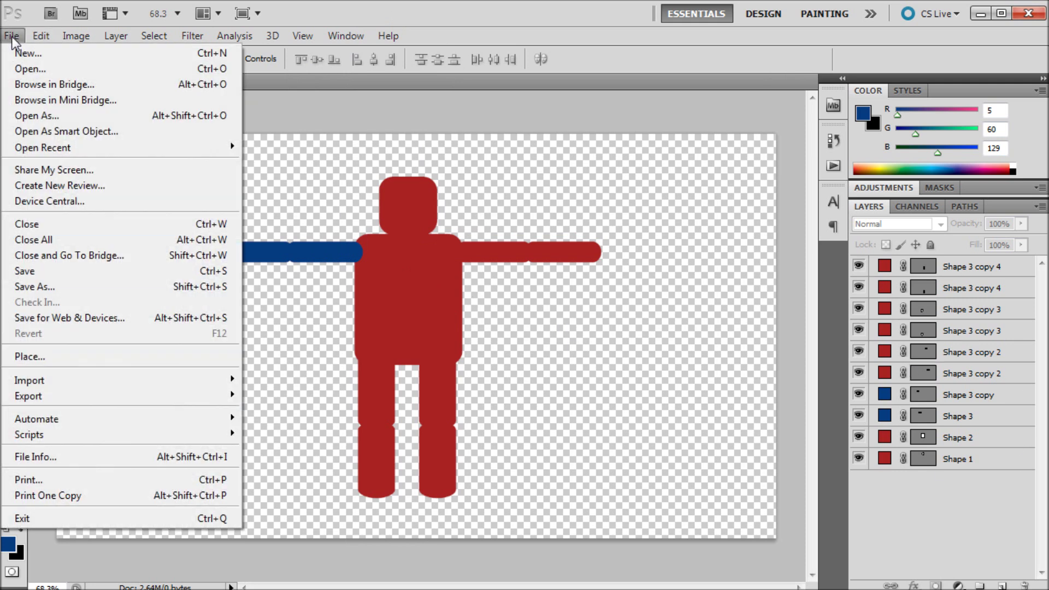
click(83, 316)
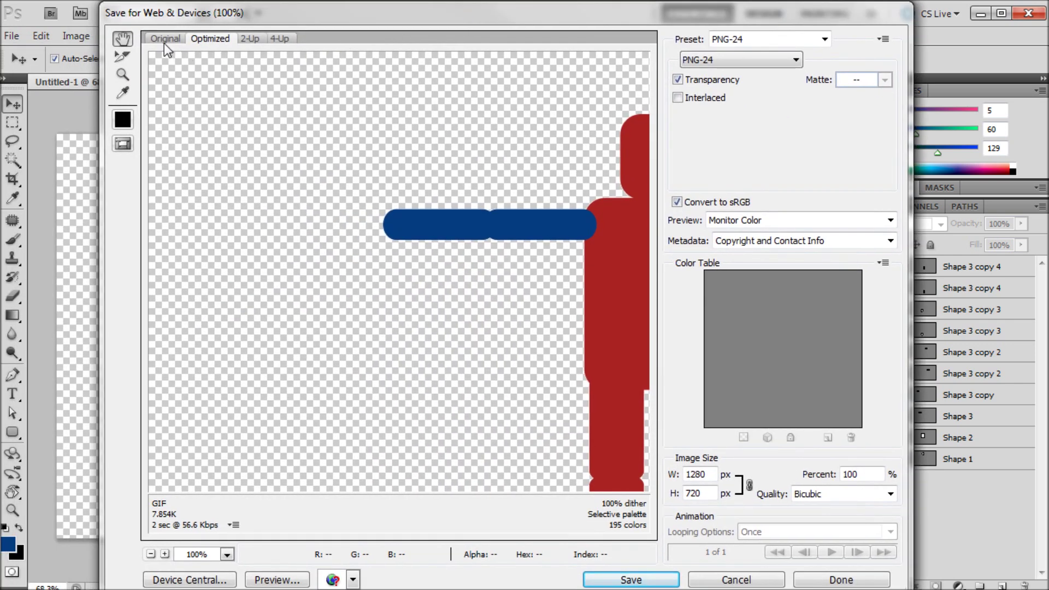
click(164, 38)
click(715, 59)
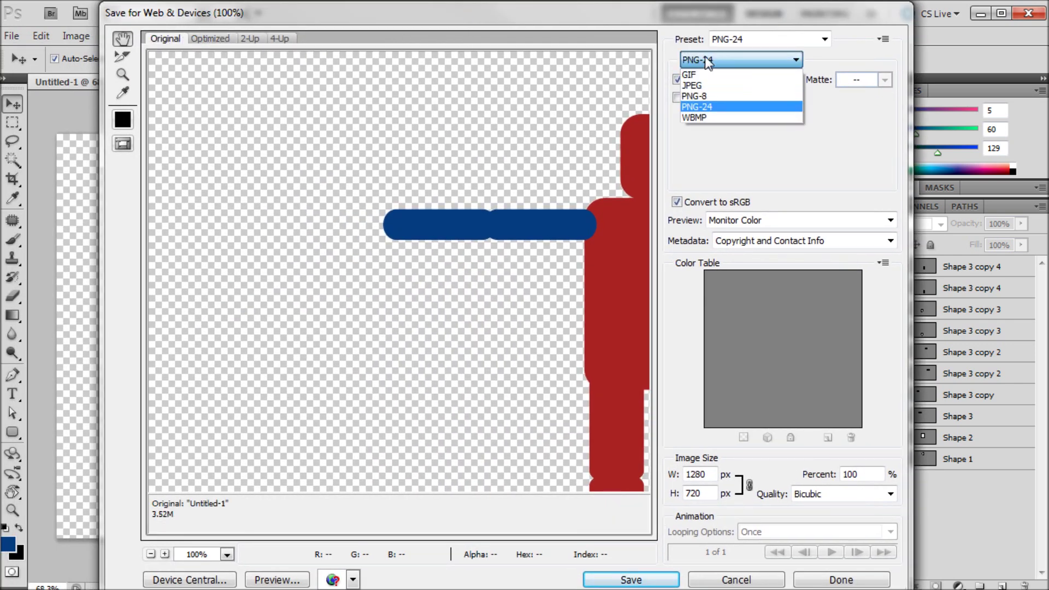
click(693, 106)
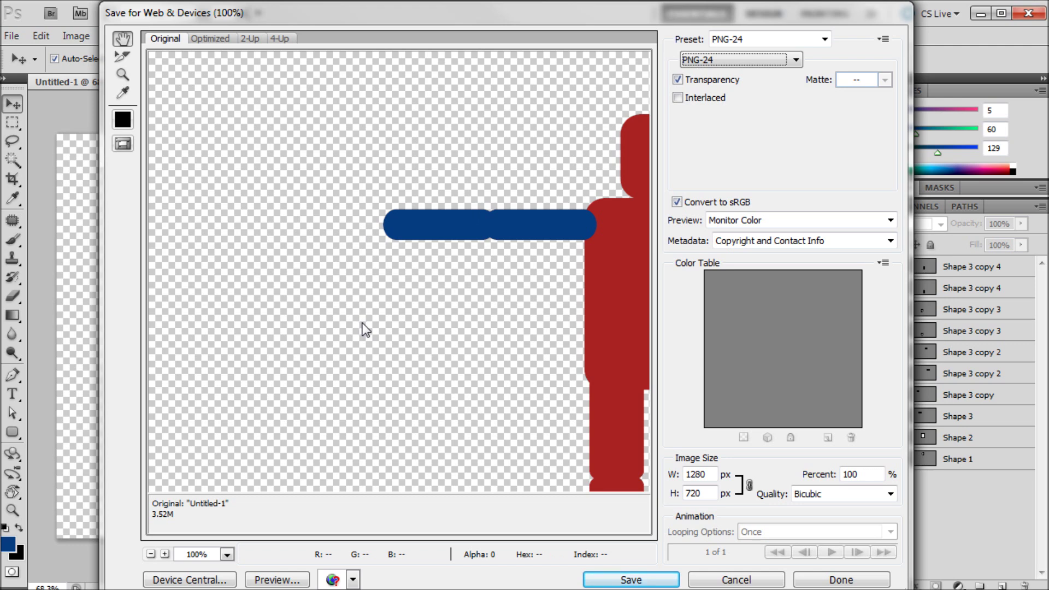
Save the export as 'human' on the Desktop and minimise Photoshop
click(629, 579)
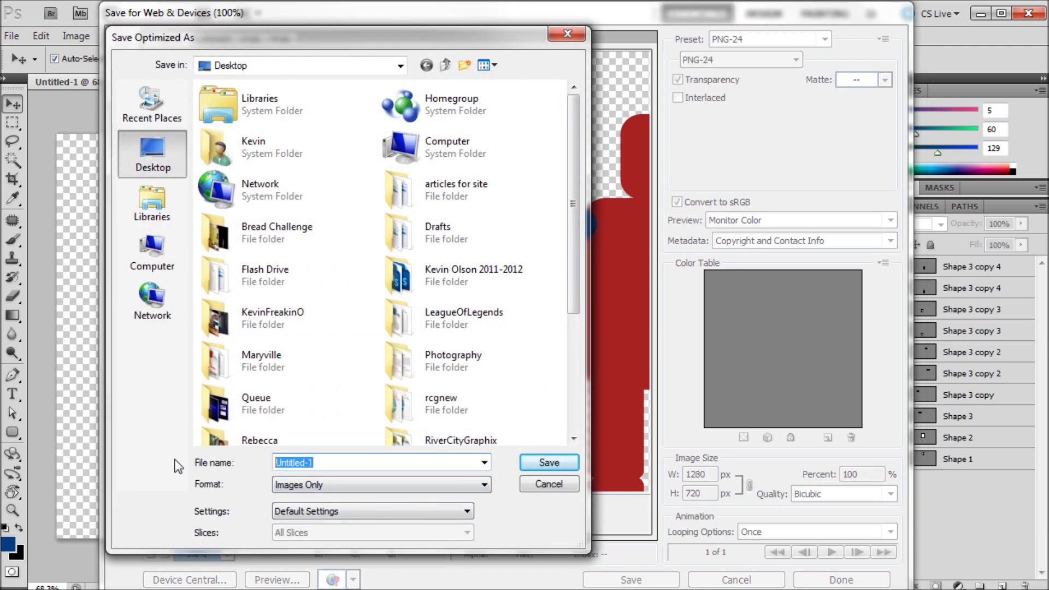
text(human)
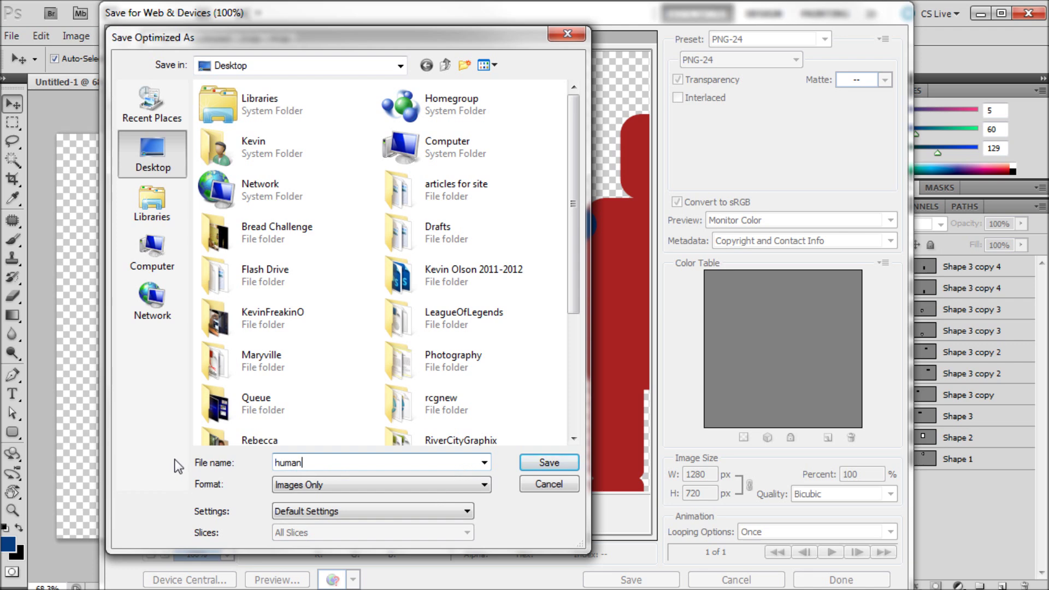
click(539, 462)
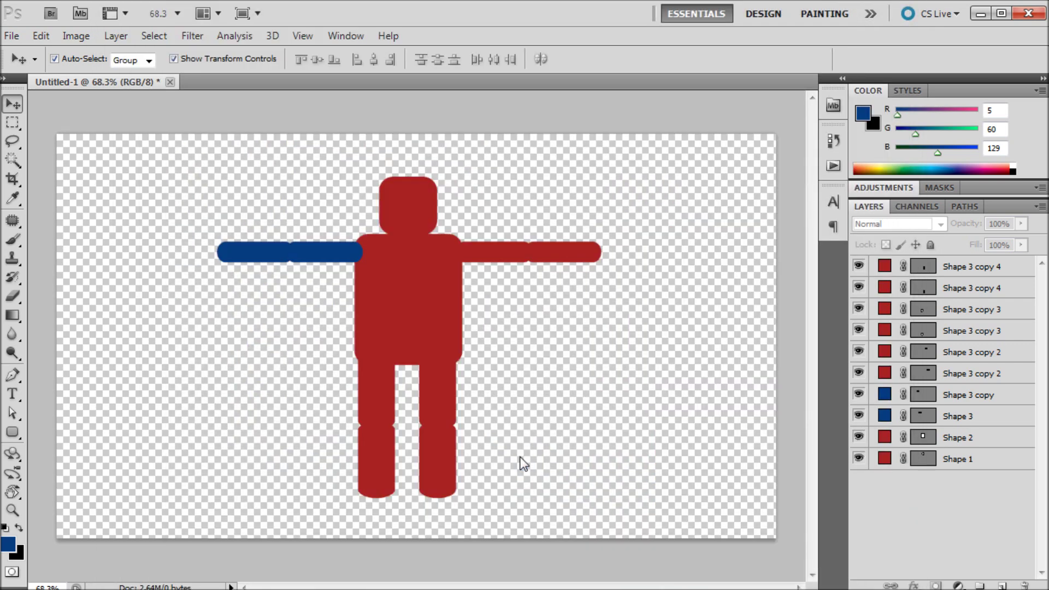
click(982, 14)
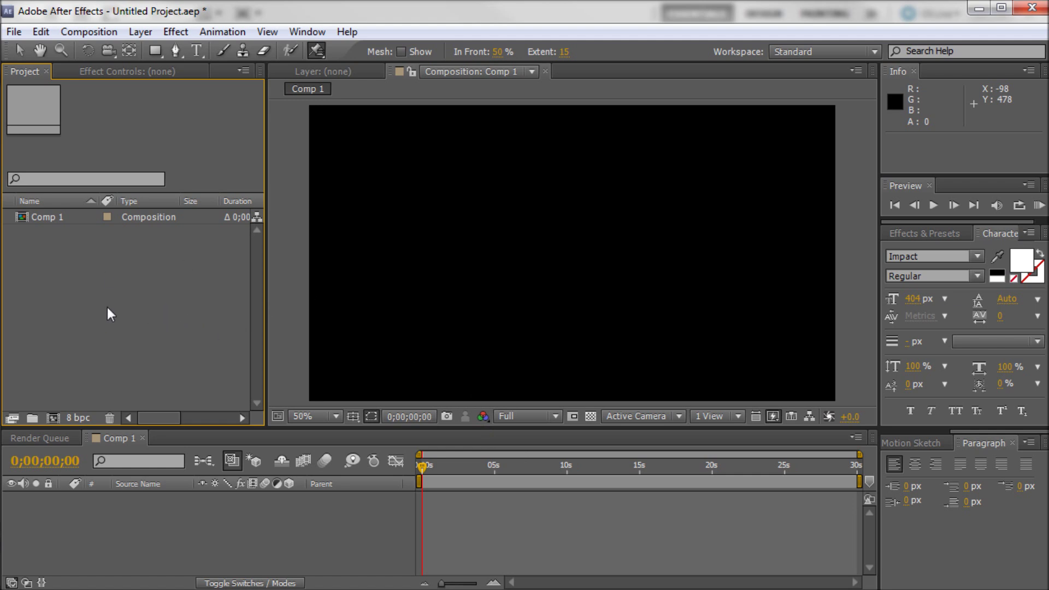
Import human.png into the Project panel and drag it into Comp 1 as layer 1
double_click(104, 260)
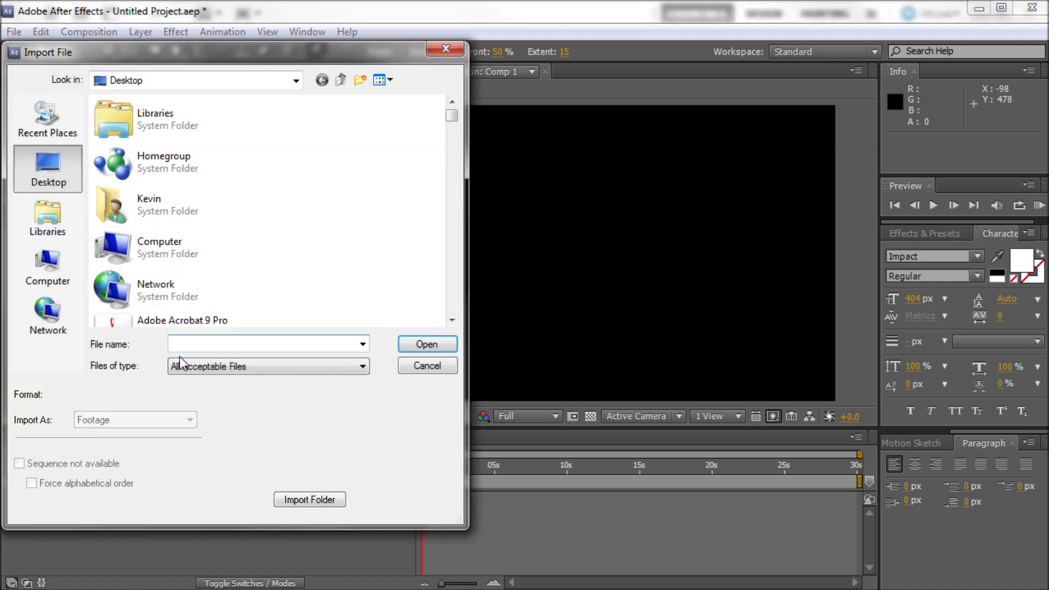
text(human)
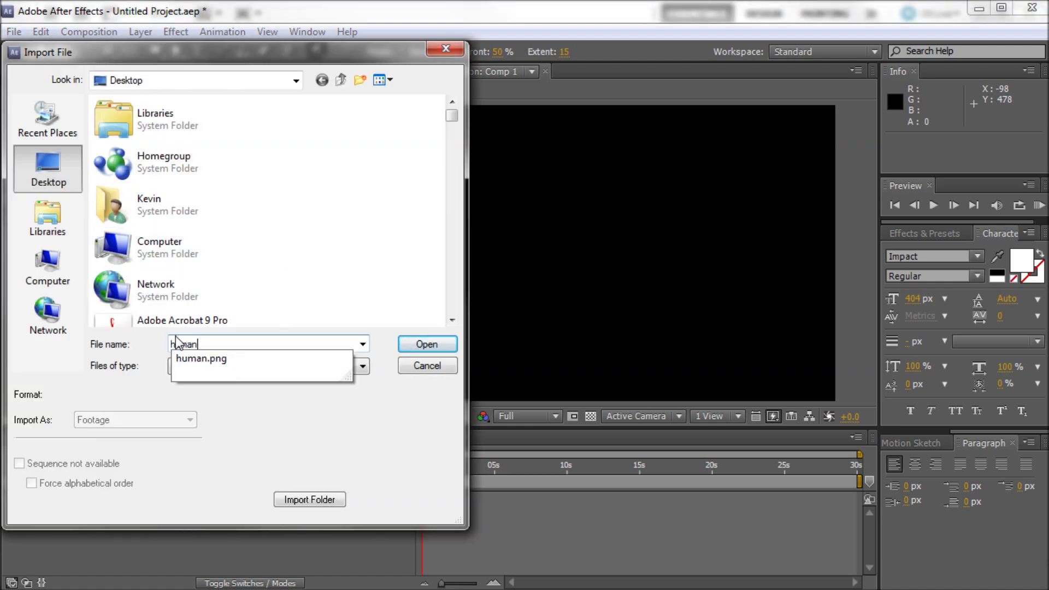
click(223, 356)
click(429, 345)
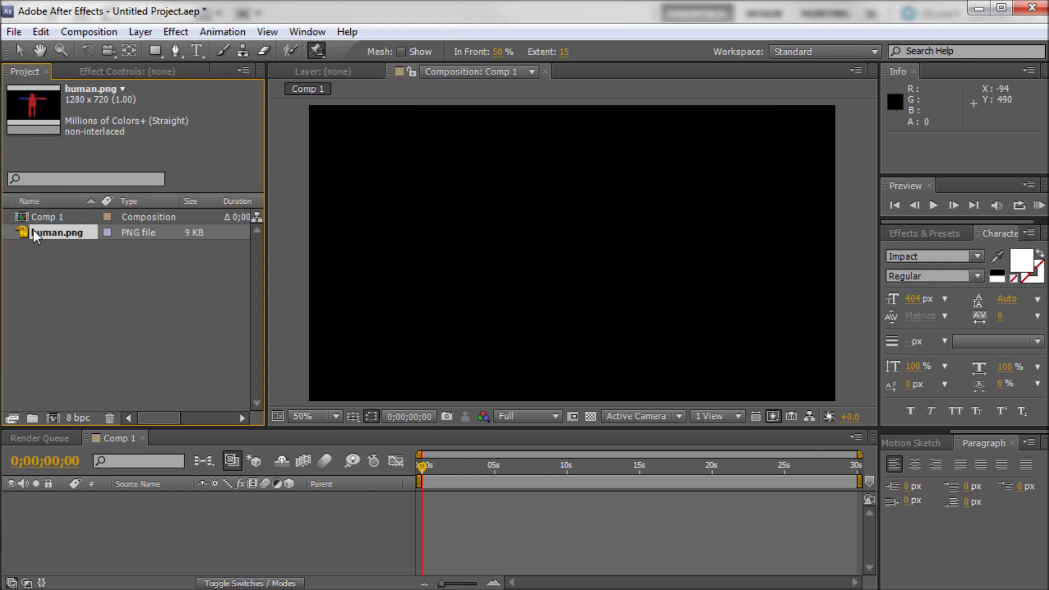
drag(35, 235, 581, 266)
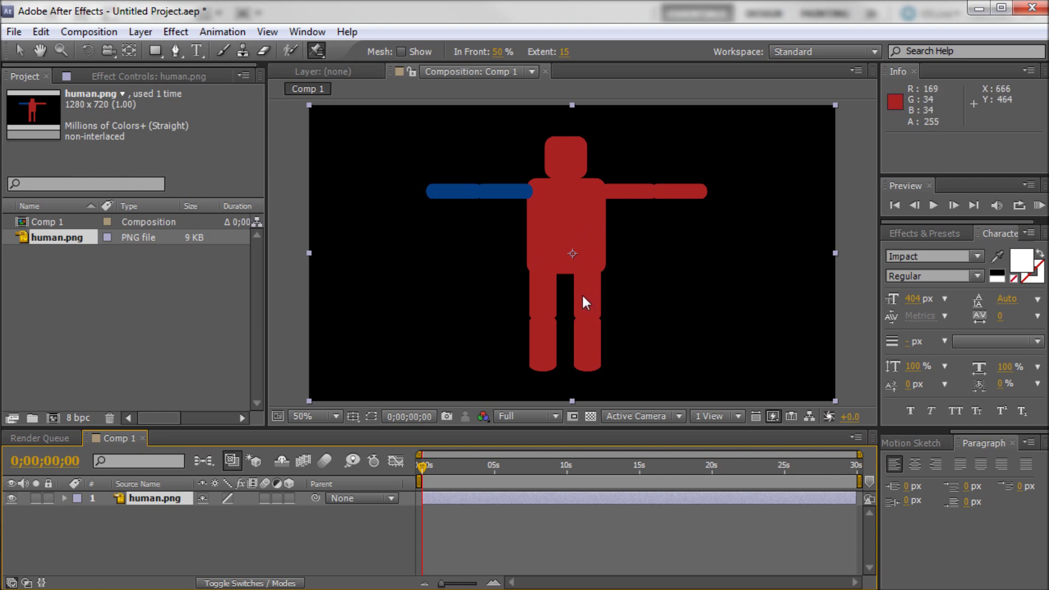
click(321, 50)
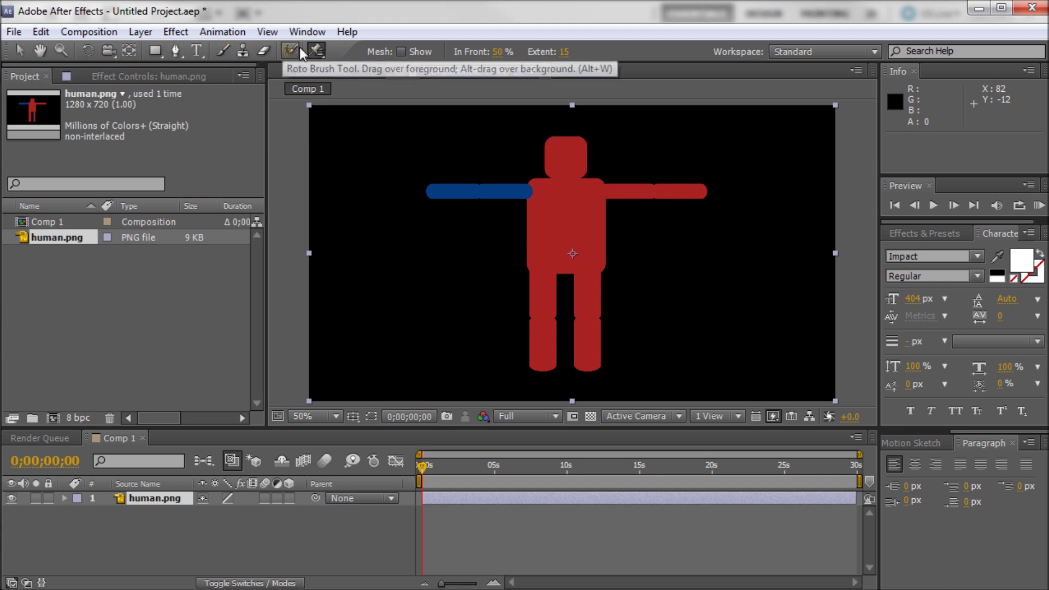
With the Puppet Pin Tool and mesh shown, add a test pin on the neck, then delete it
click(317, 50)
click(349, 44)
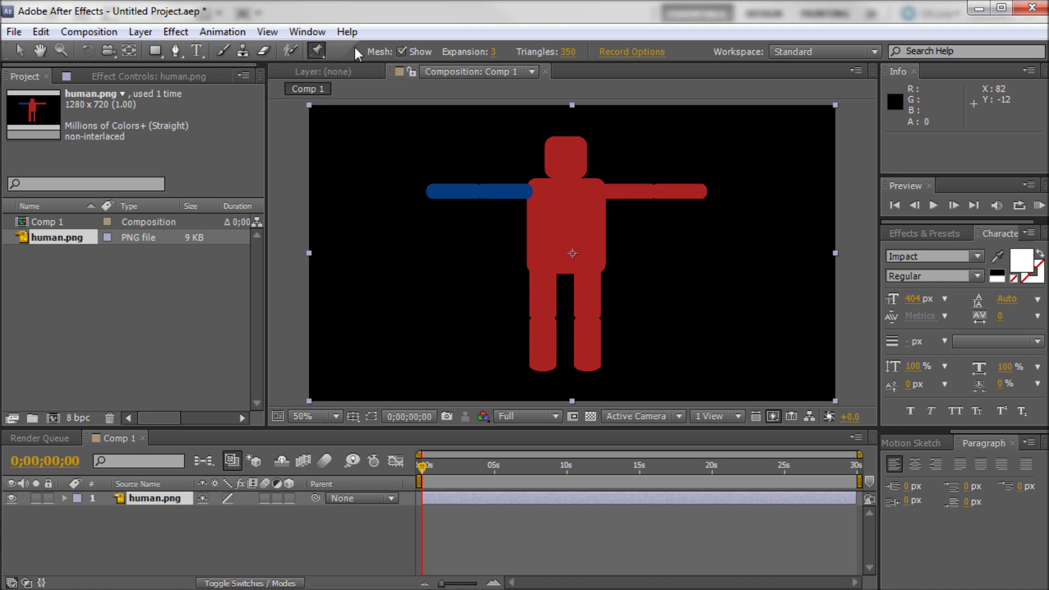
click(402, 51)
click(401, 52)
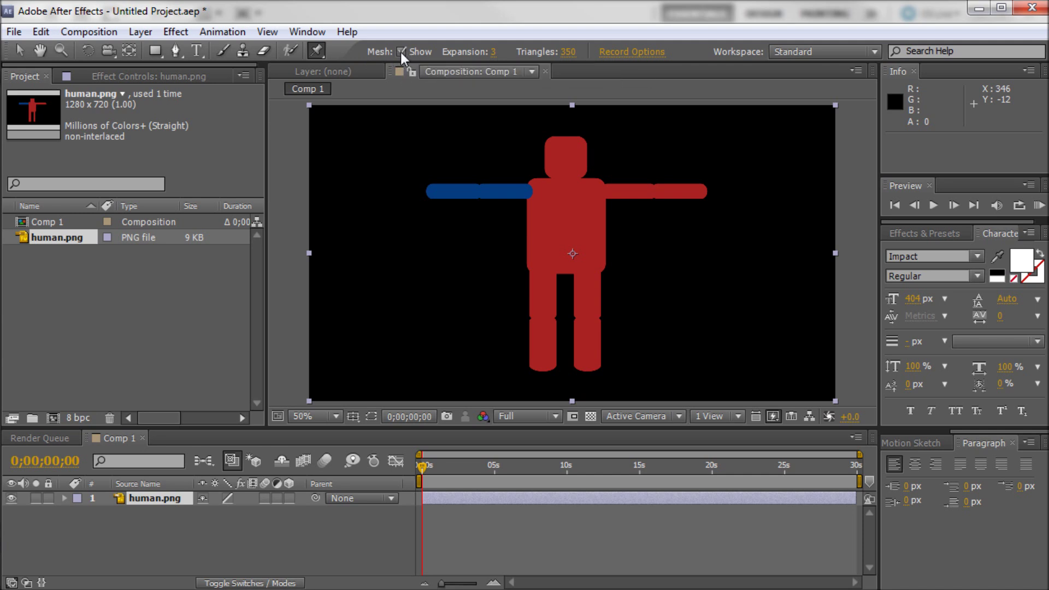
click(566, 175)
click(566, 176)
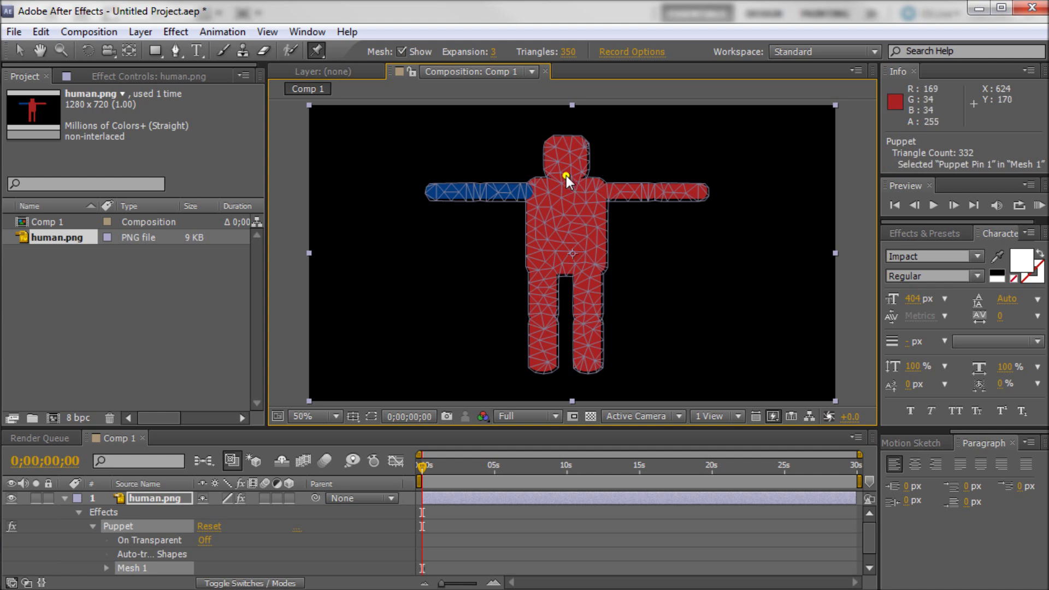
key(Delete)
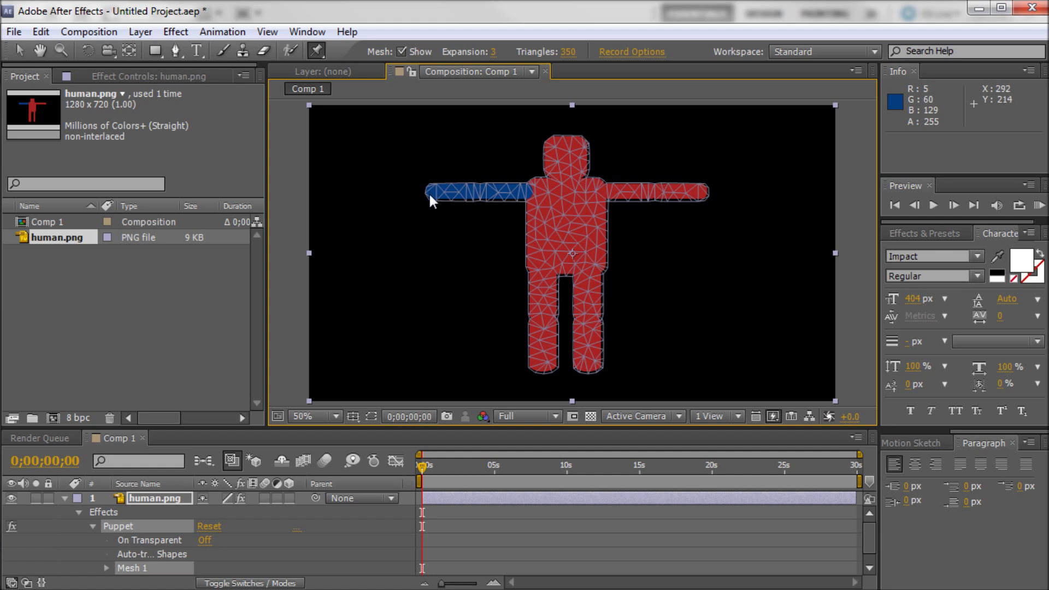
click(429, 193)
Pin the blue arm, both legs at hip, knee and foot, the red arm at three points, and the head
click(480, 192)
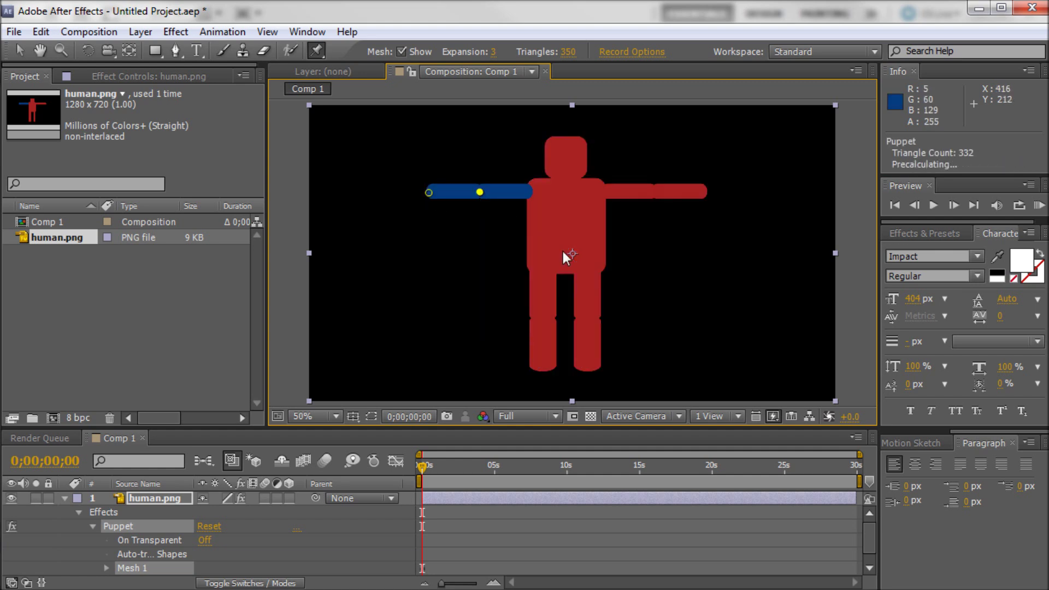
click(528, 193)
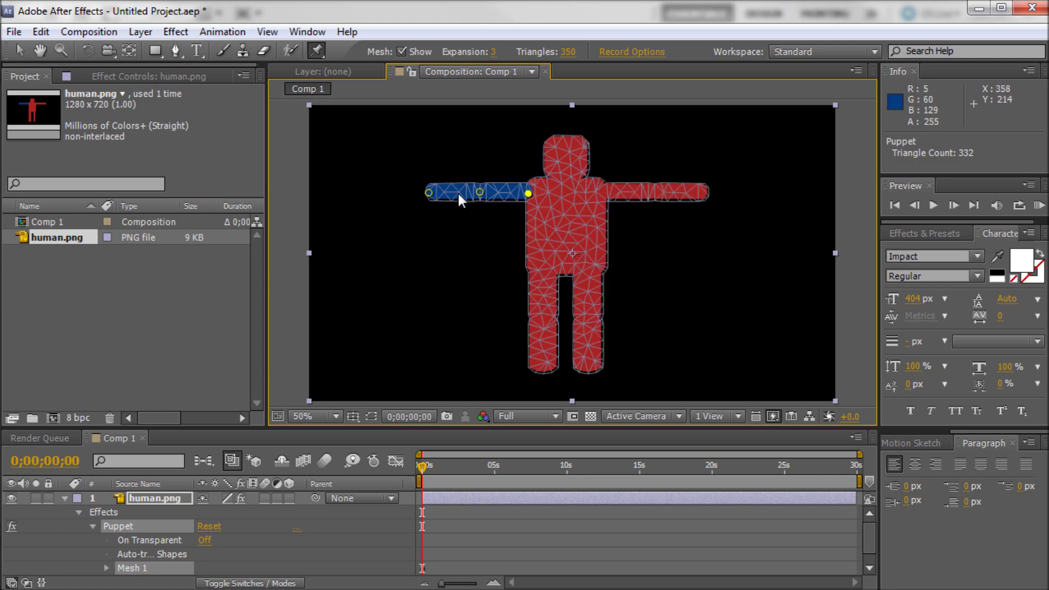
click(541, 271)
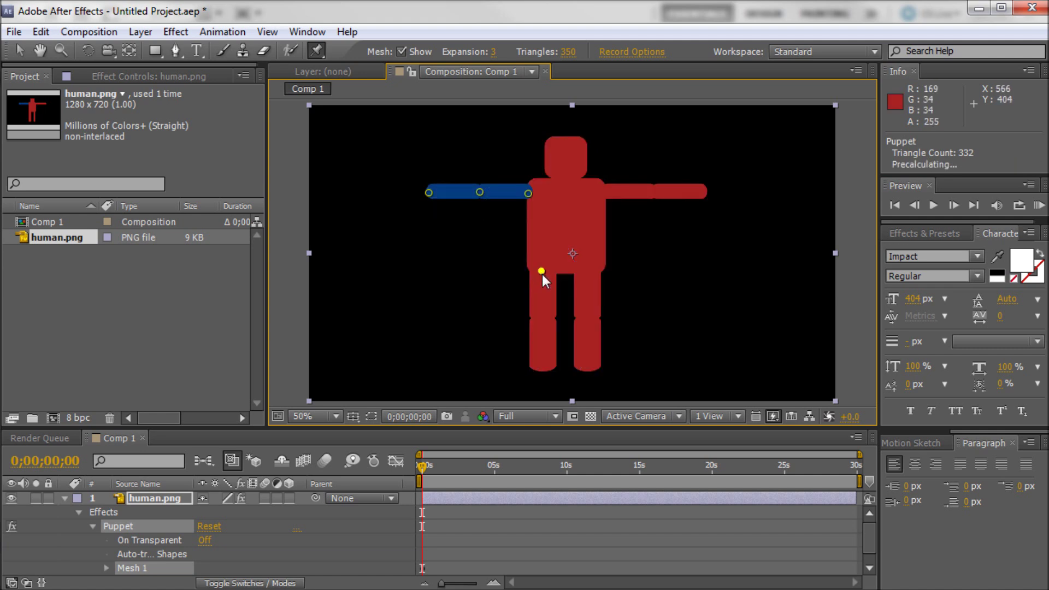
click(543, 319)
click(539, 361)
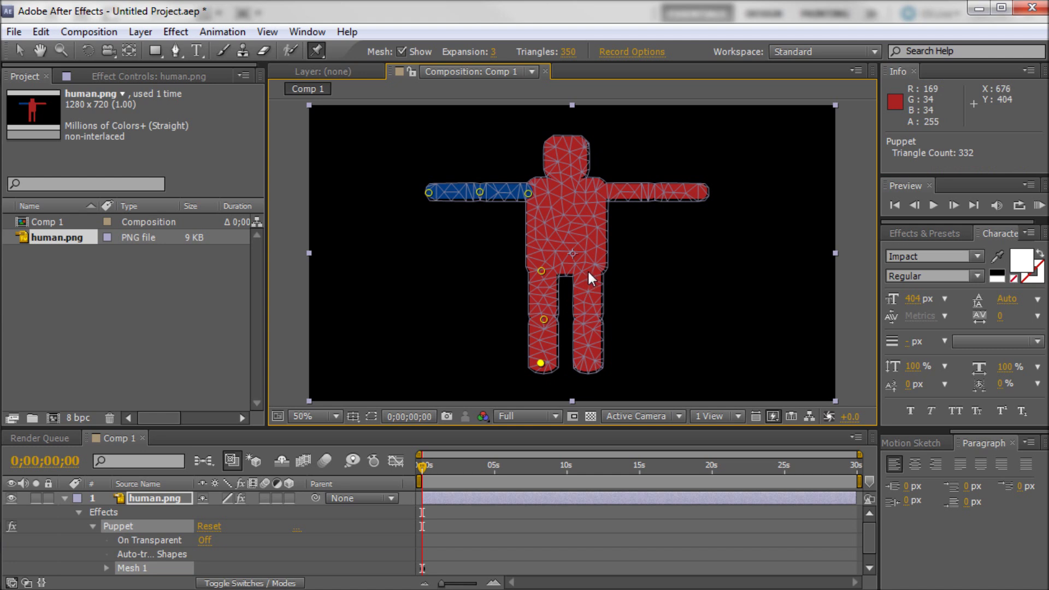
click(590, 274)
click(592, 317)
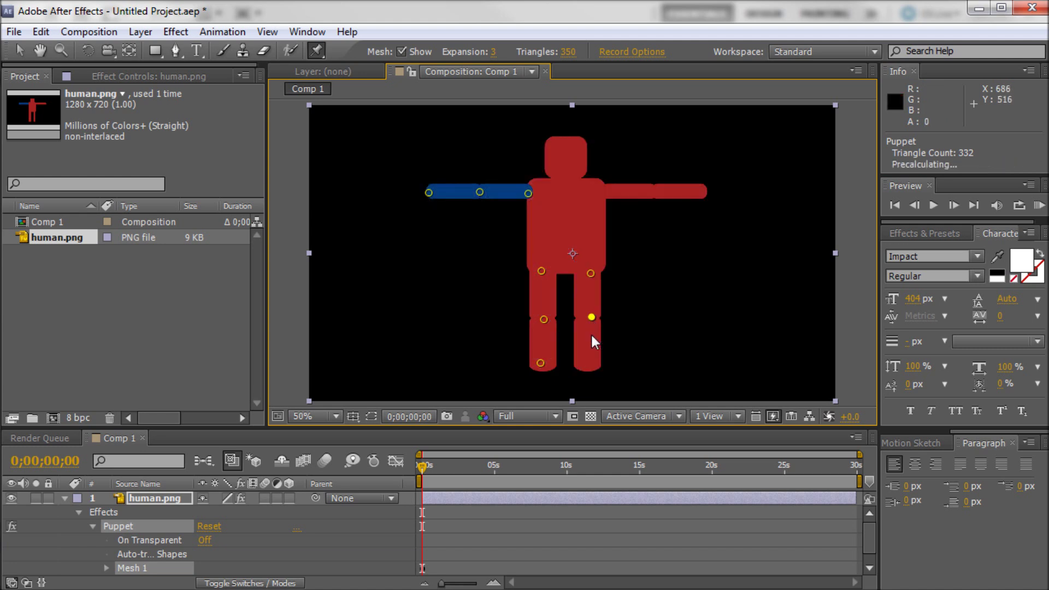
click(589, 370)
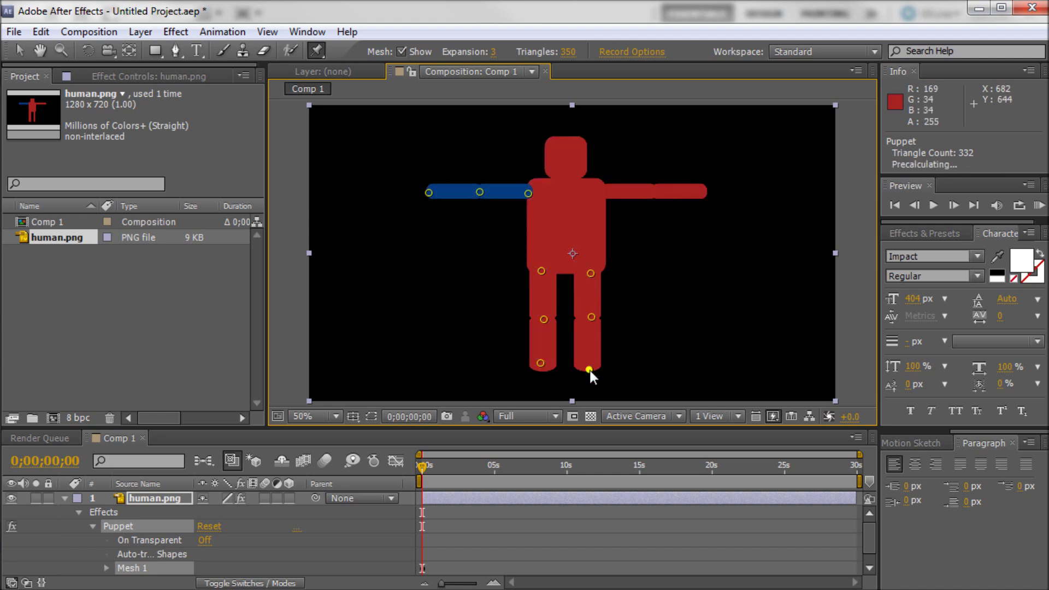
click(607, 192)
click(654, 192)
click(703, 191)
click(566, 156)
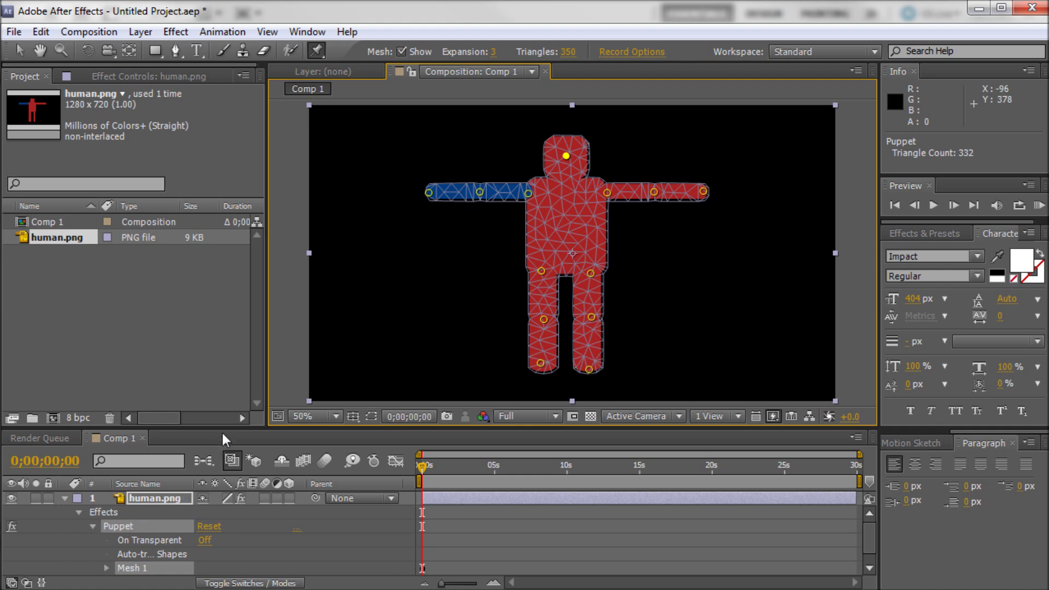
drag(224, 424, 233, 231)
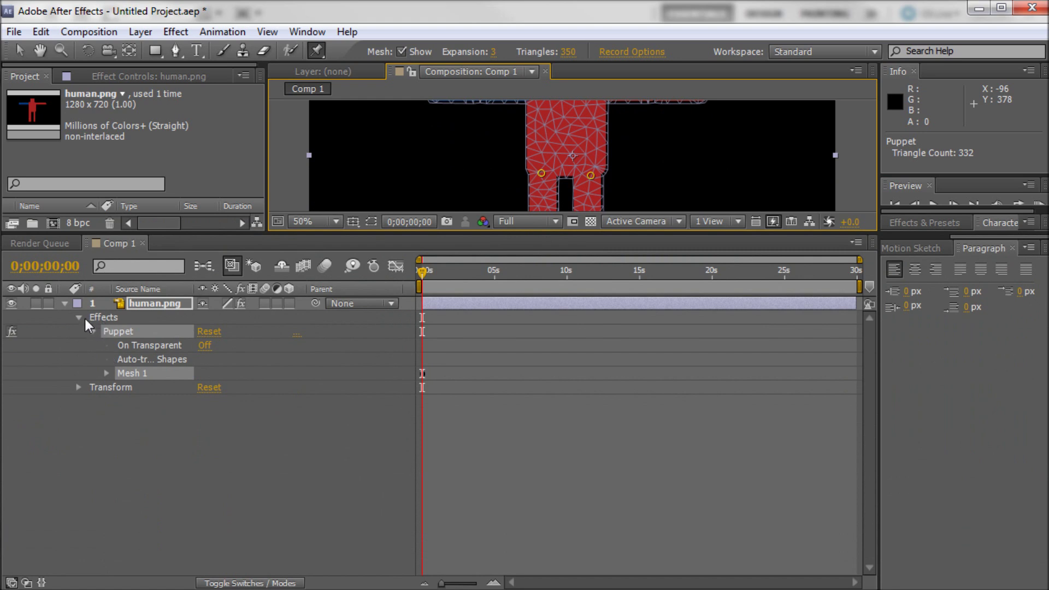
click(94, 333)
click(92, 332)
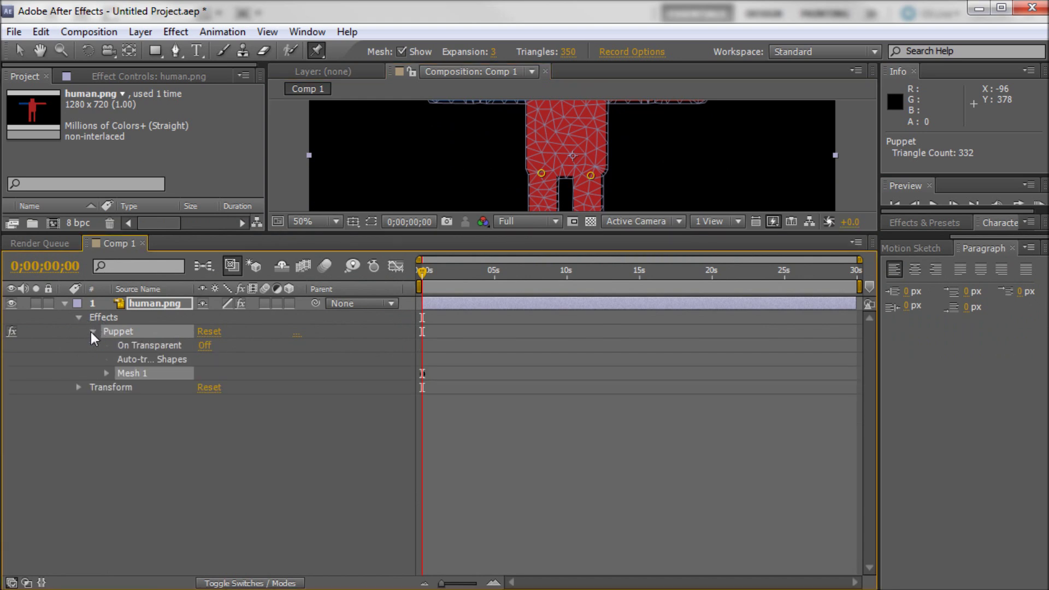
click(106, 372)
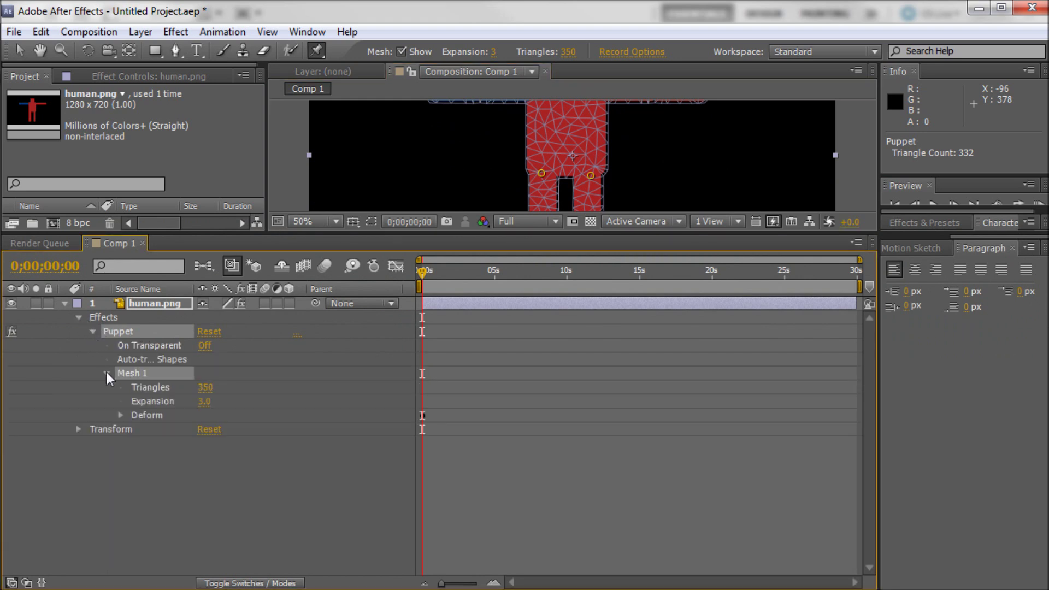
click(121, 416)
scroll(120, 411, down, 2)
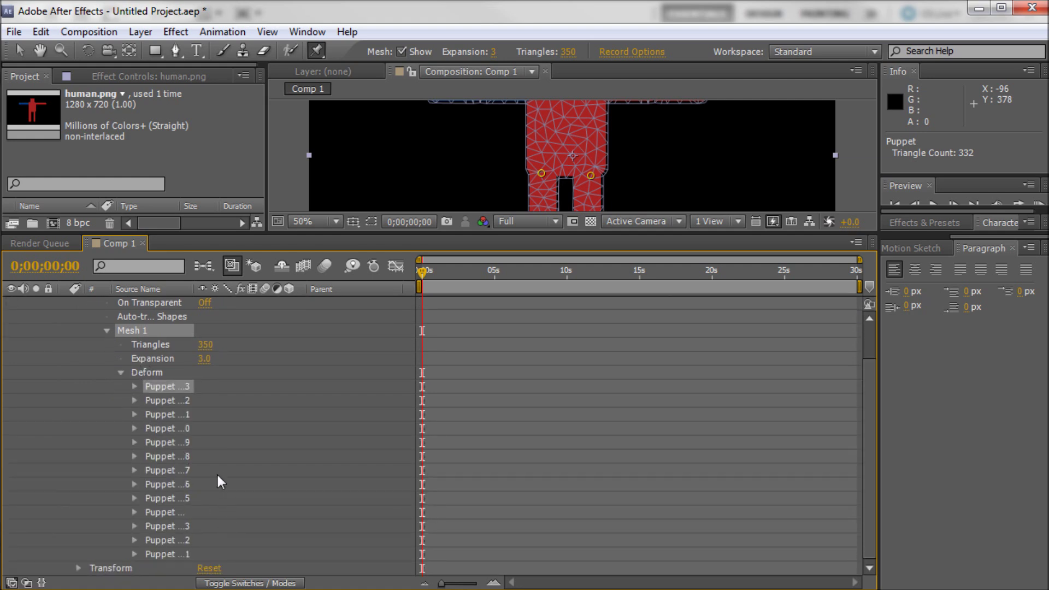
click(176, 411)
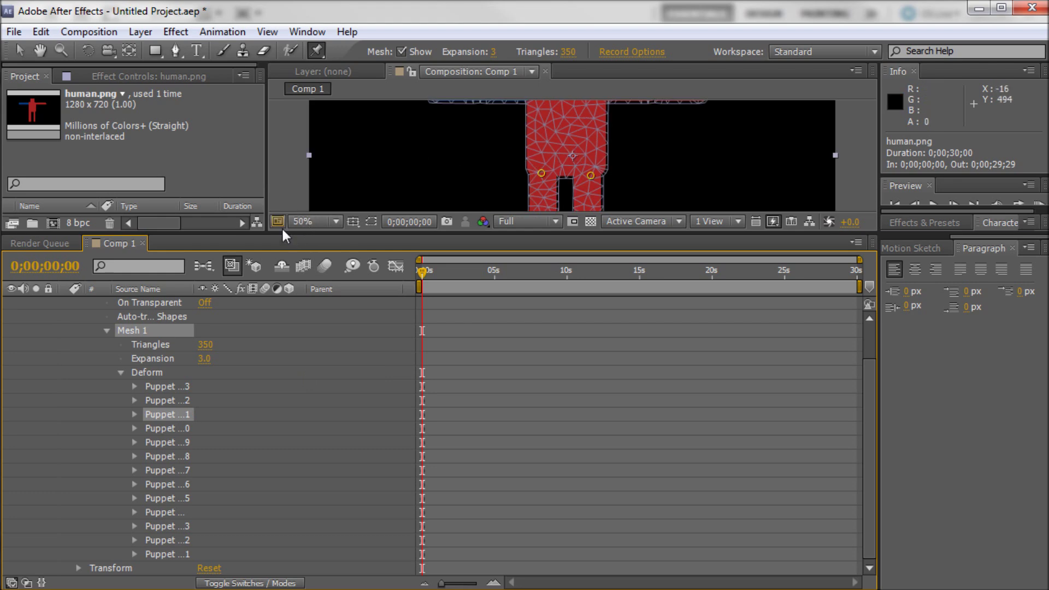
drag(281, 227, 290, 420)
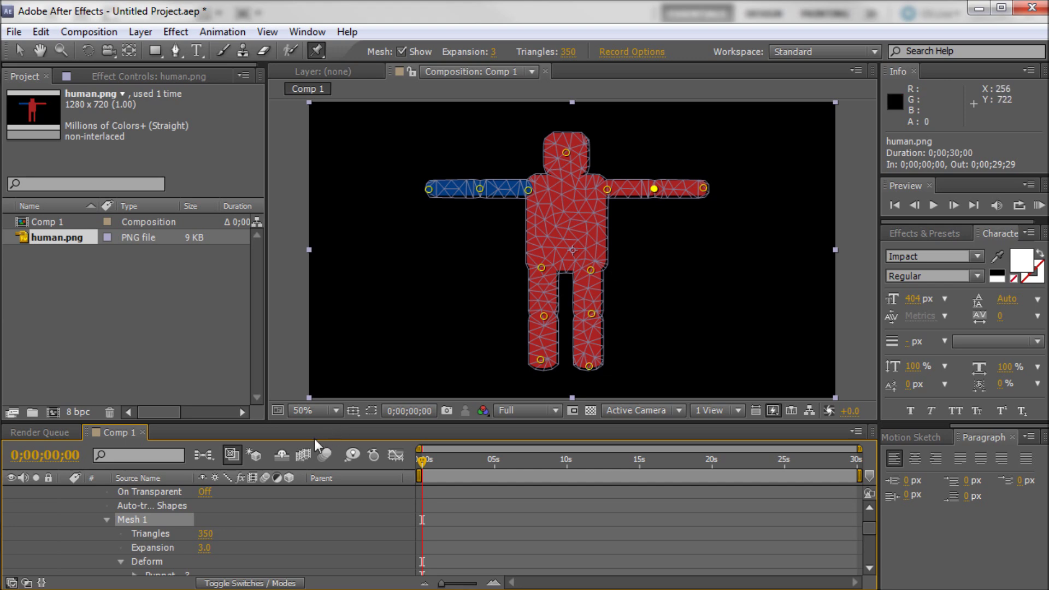
drag(309, 423, 315, 219)
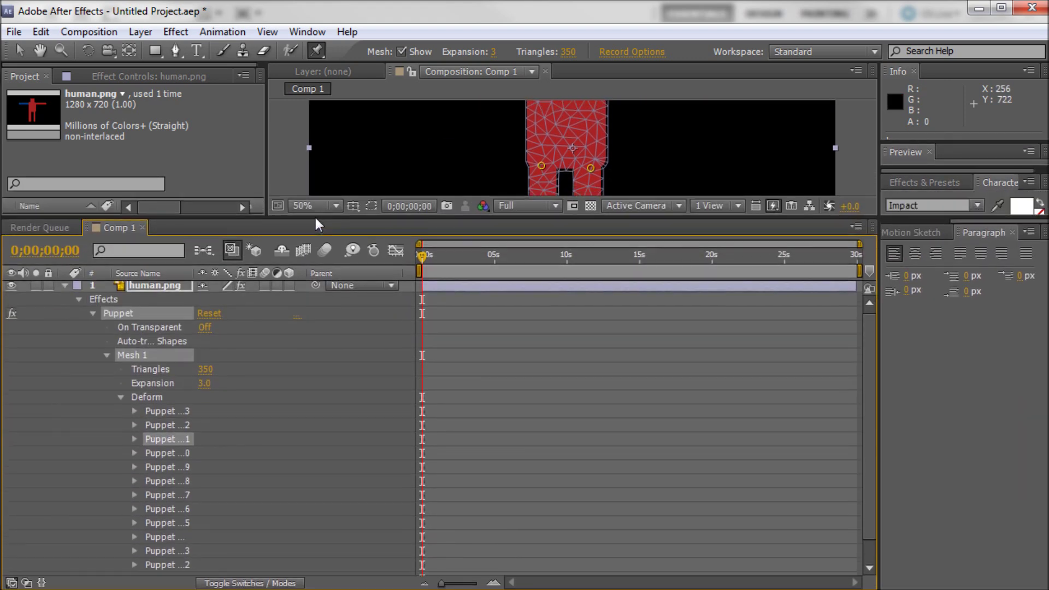
click(134, 411)
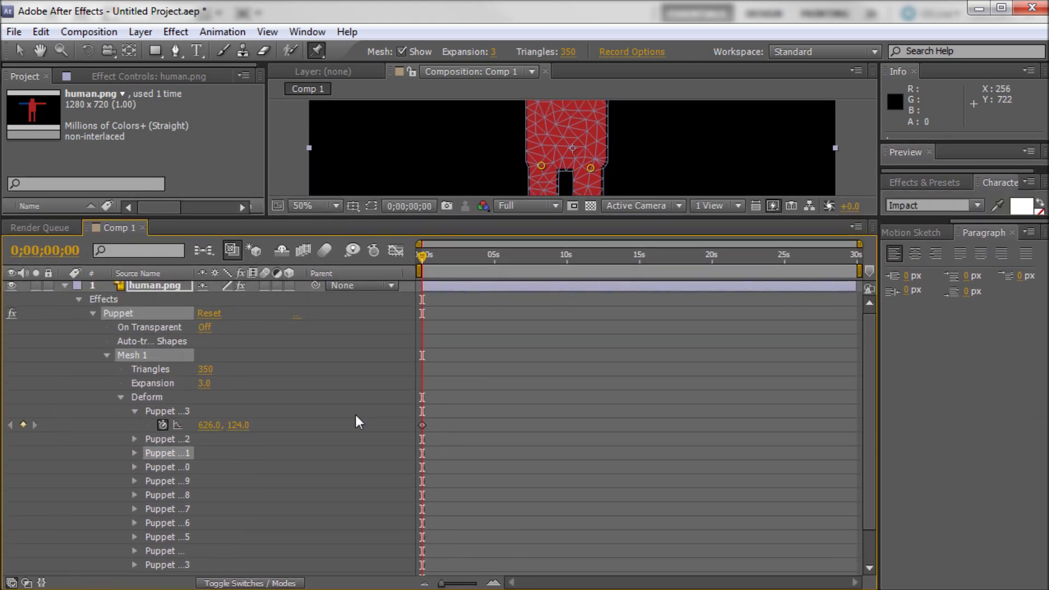
click(422, 425)
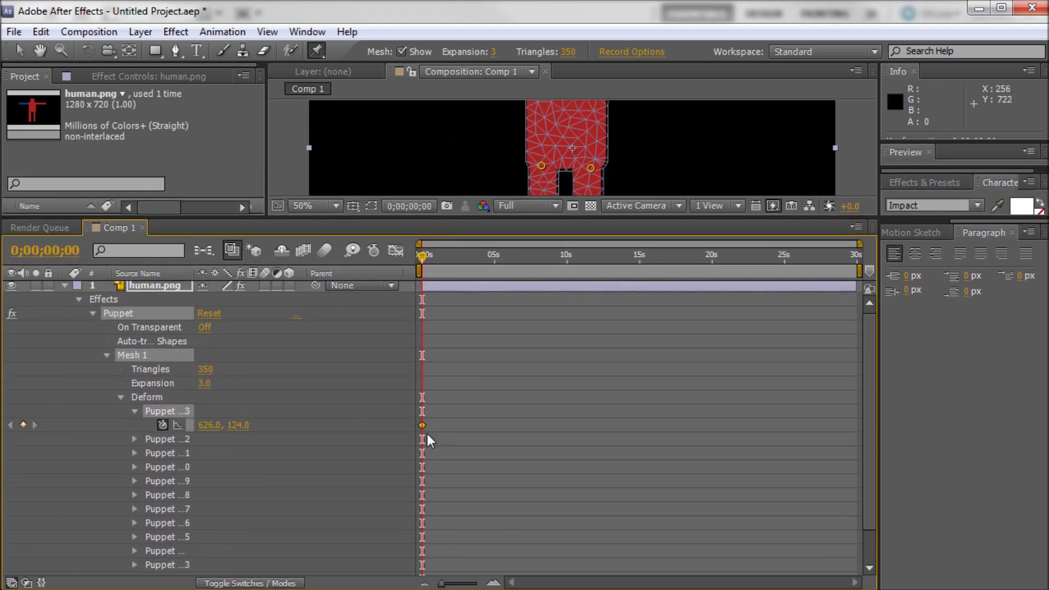
click(134, 411)
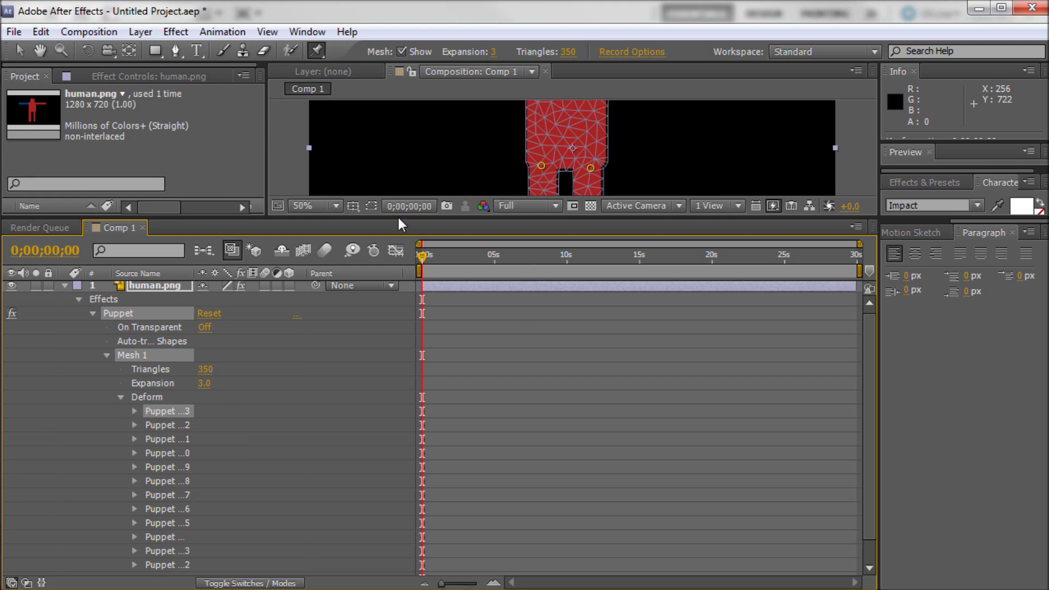
drag(398, 218, 408, 407)
At 0;00;02;10, drag the left leg's knee, foot and hip pins outward, then scrub to preview
drag(424, 452, 455, 449)
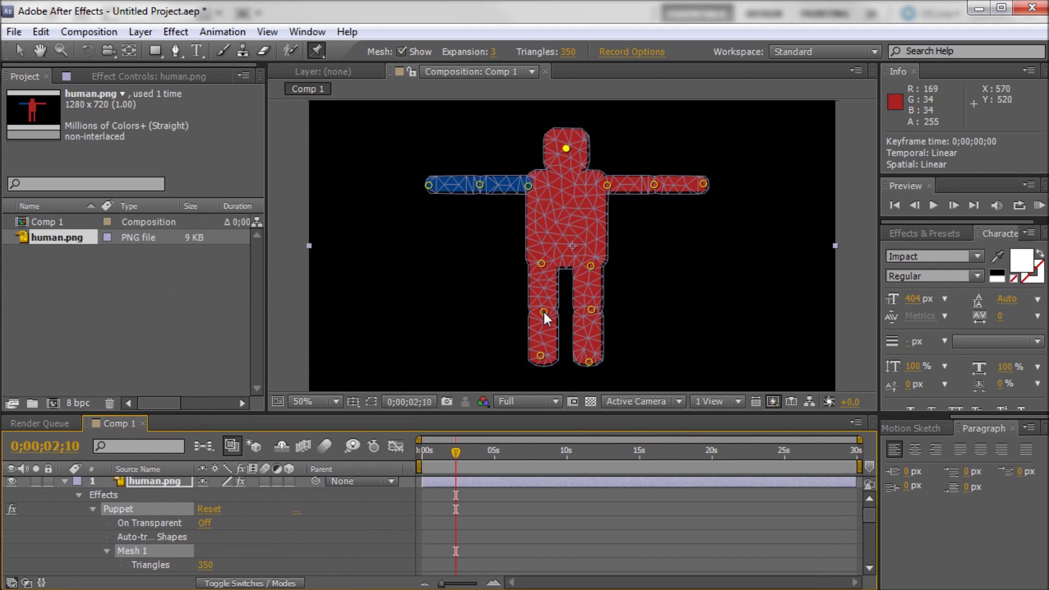
drag(544, 312, 523, 308)
drag(536, 353, 508, 370)
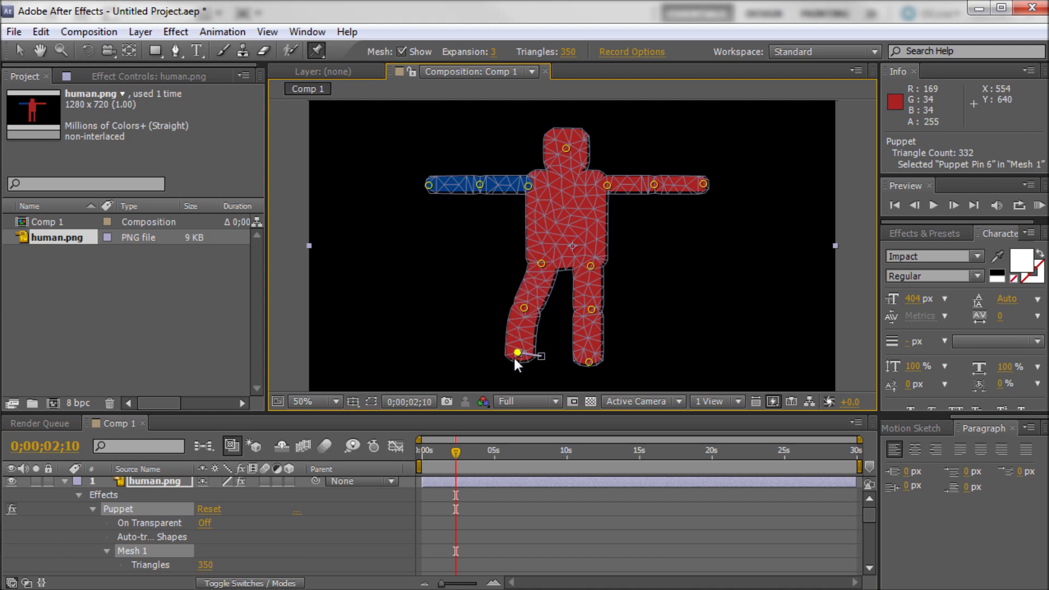
drag(524, 308, 515, 303)
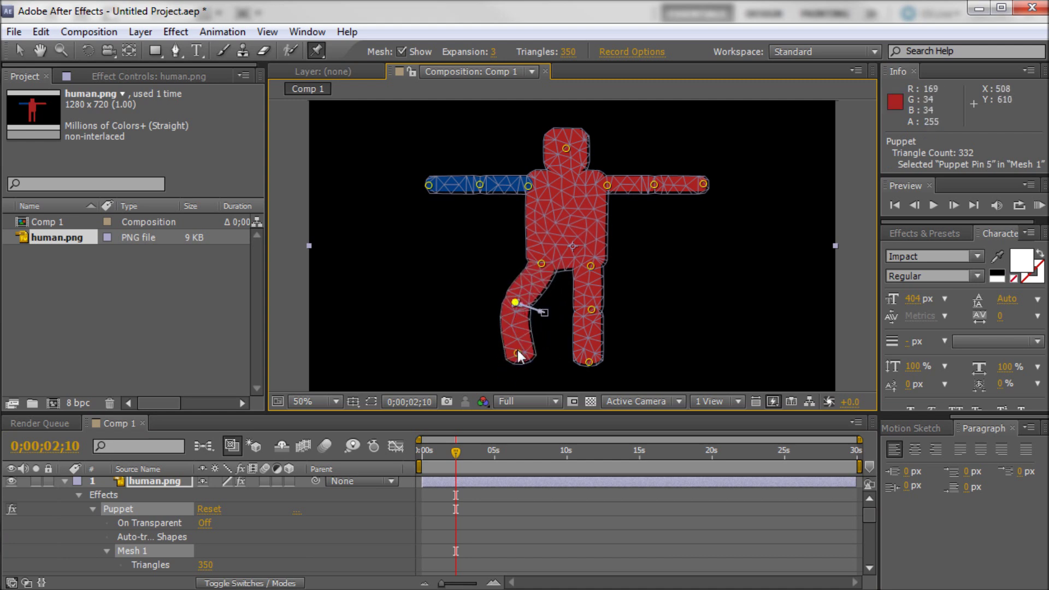
drag(517, 353, 506, 349)
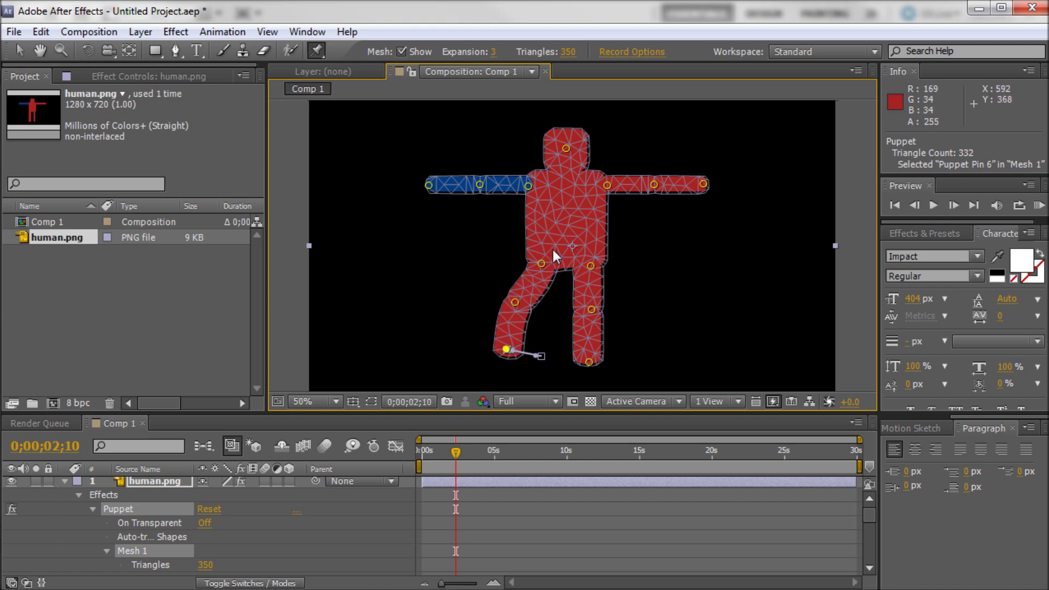
click(539, 263)
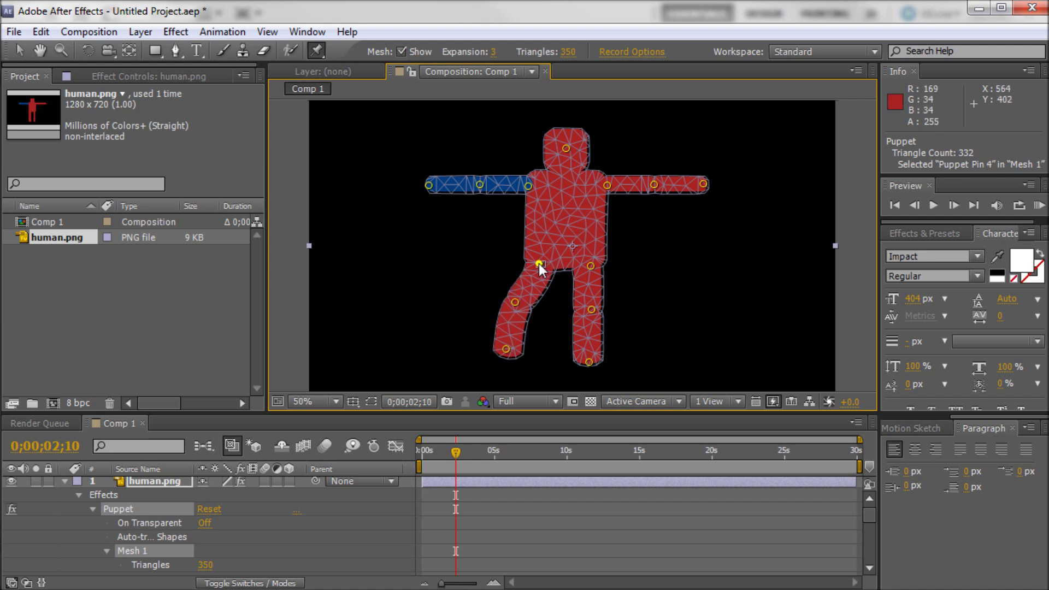
drag(539, 263, 539, 261)
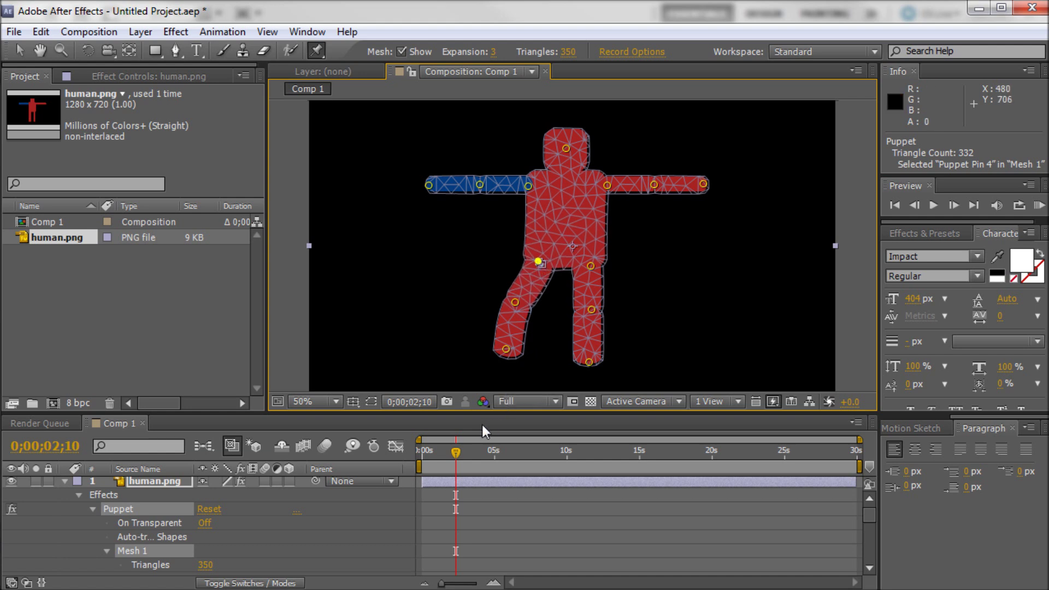
drag(456, 452, 416, 456)
drag(284, 416, 301, 241)
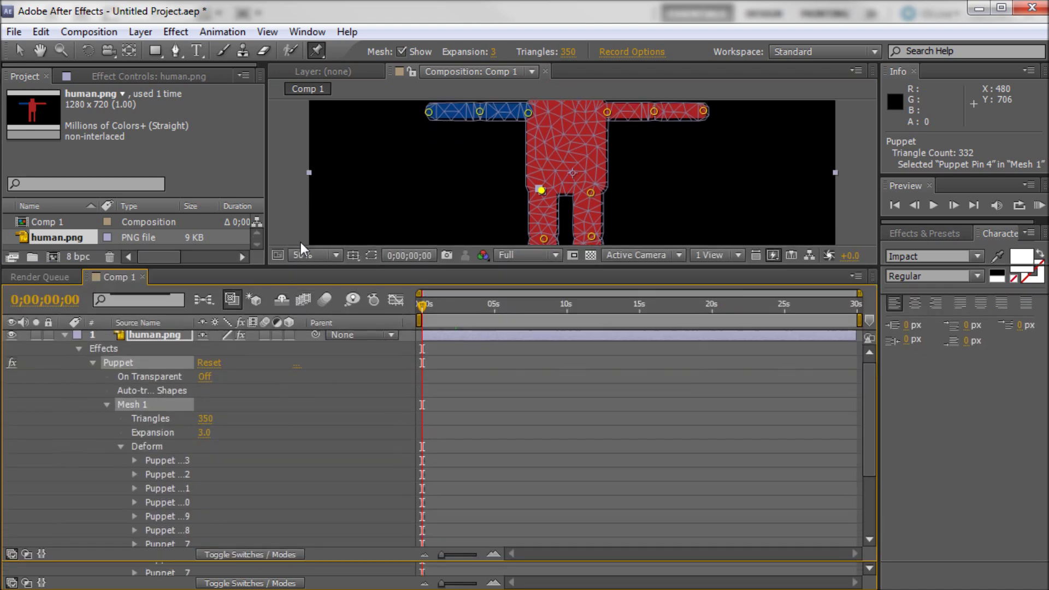
scroll(167, 536, down, 2)
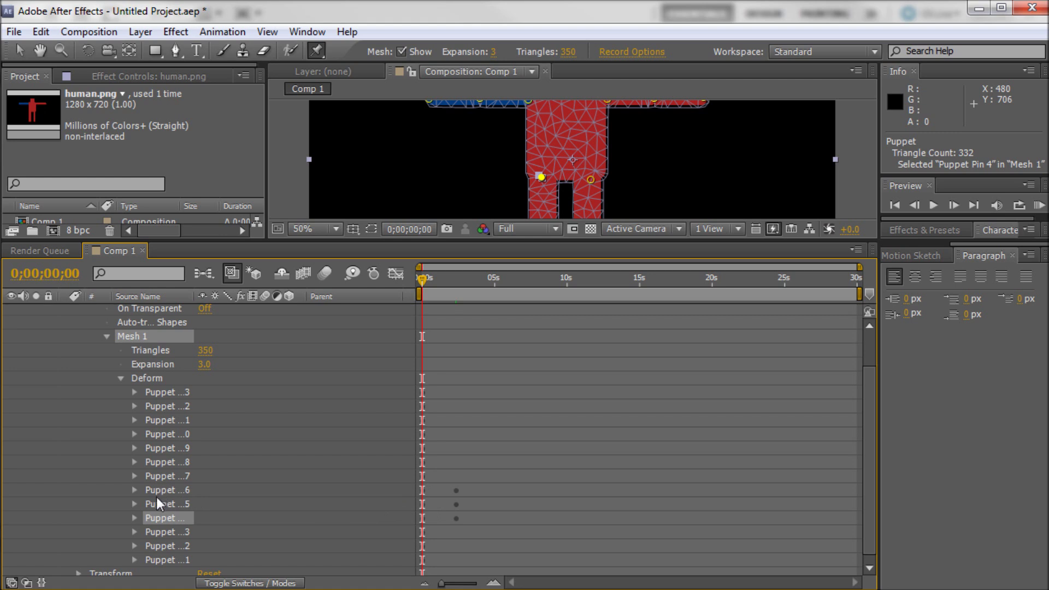
Check Puppet Pin 6's keyframe at 2;10, enlarge the composition view, and scrub the leg motion
click(134, 490)
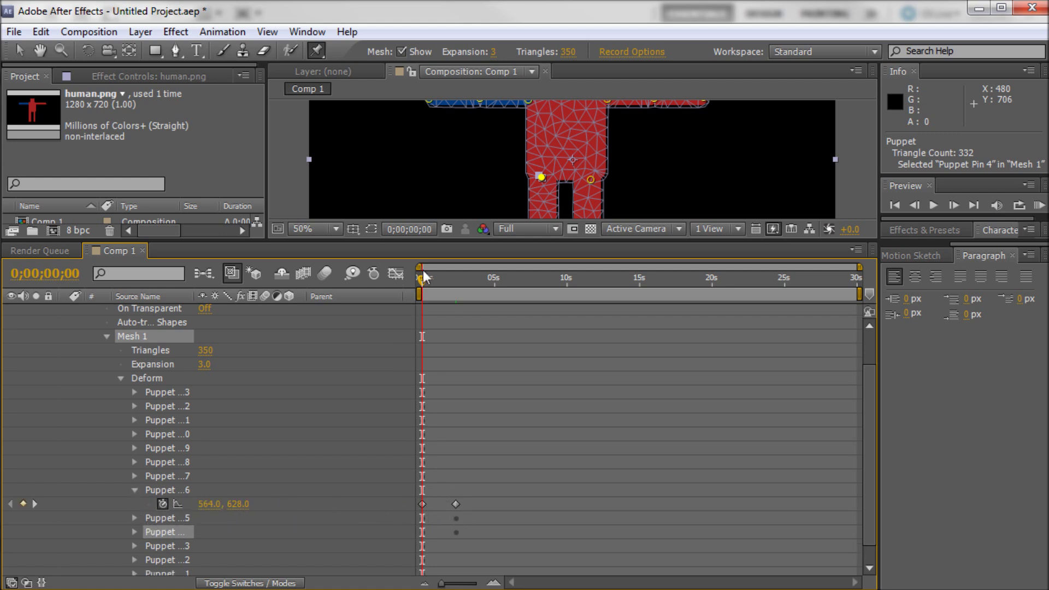
mouse_move(423, 277)
mouse_down()
mouse_move(466, 277)
mouse_move(427, 280)
mouse_up()
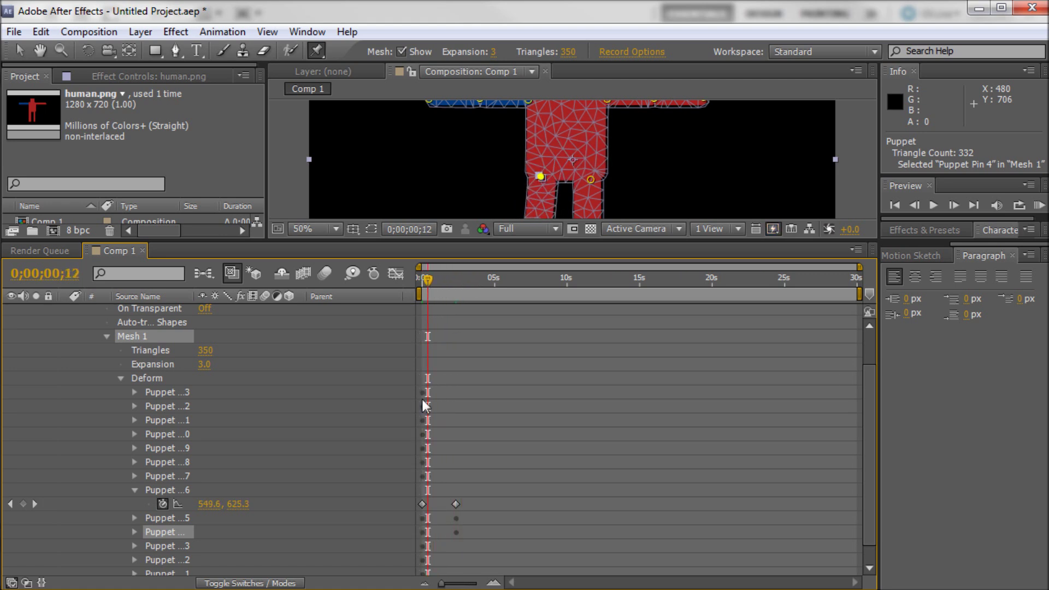
click(455, 503)
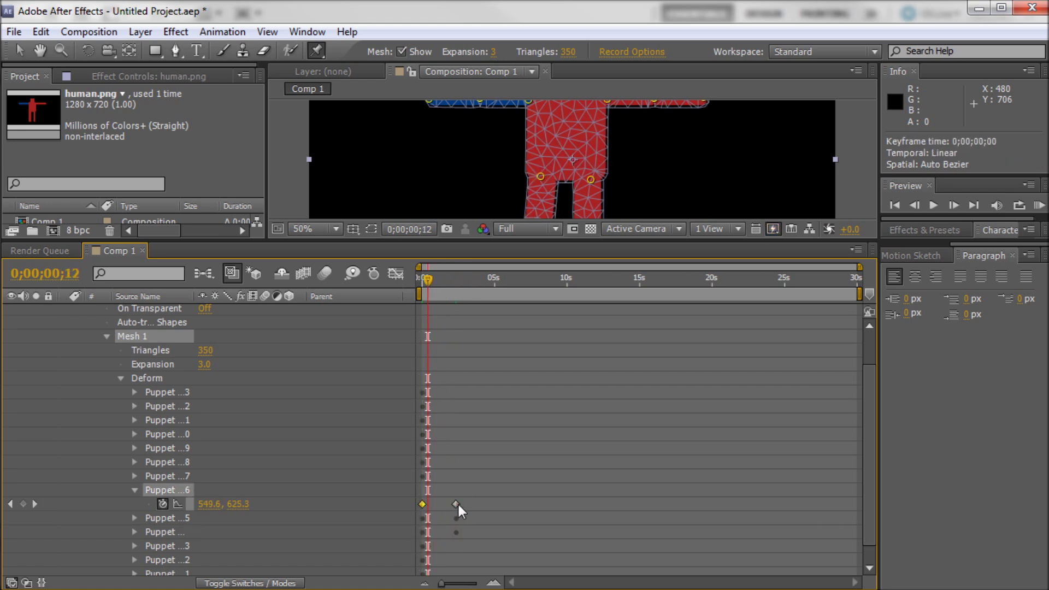
click(135, 491)
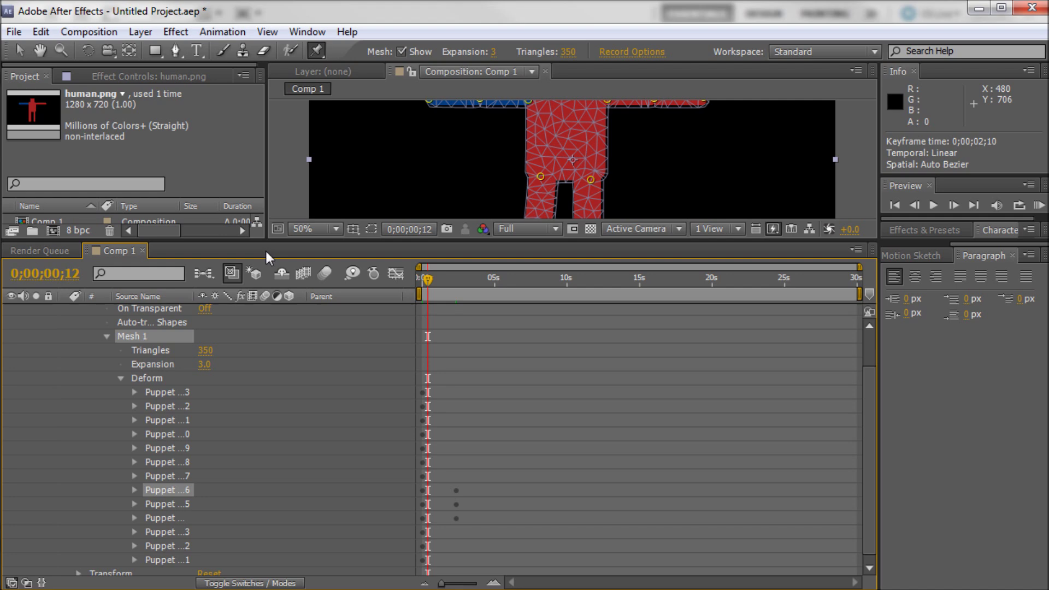
drag(262, 244, 283, 418)
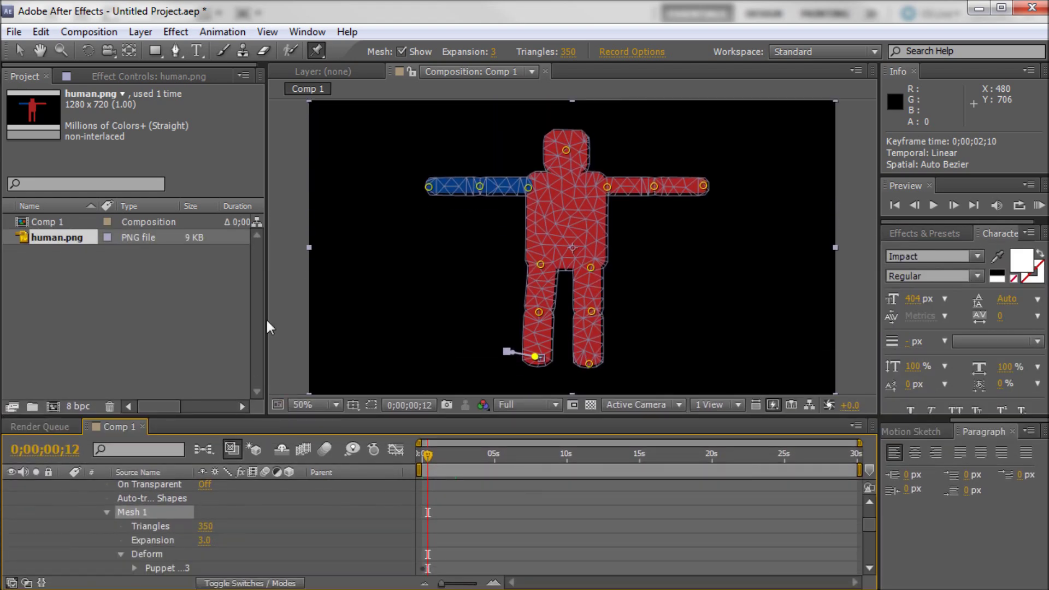
click(423, 457)
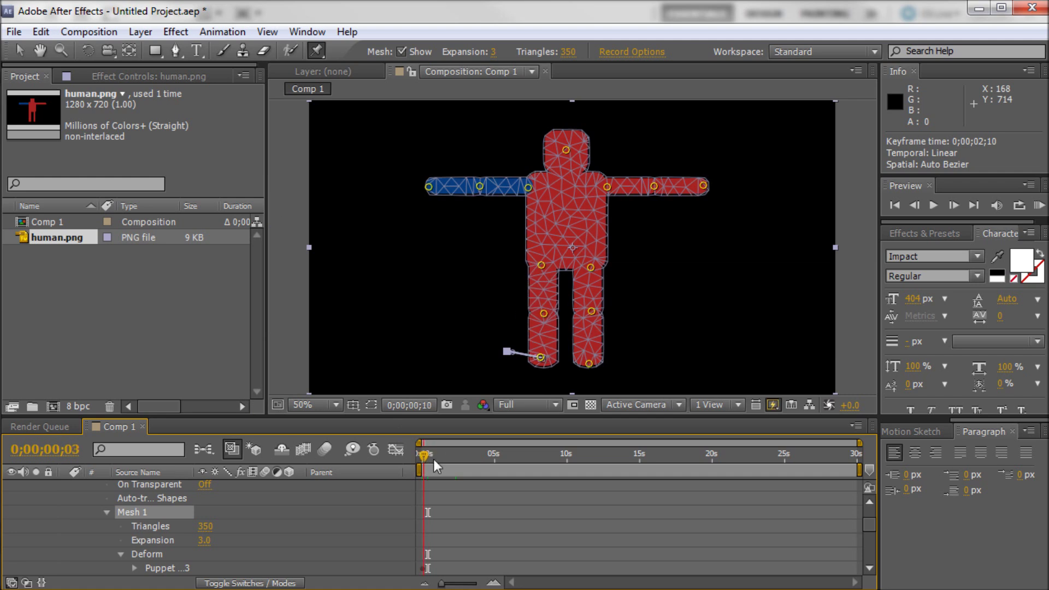
mouse_move(433, 459)
mouse_down()
mouse_move(461, 467)
mouse_move(420, 473)
mouse_up()
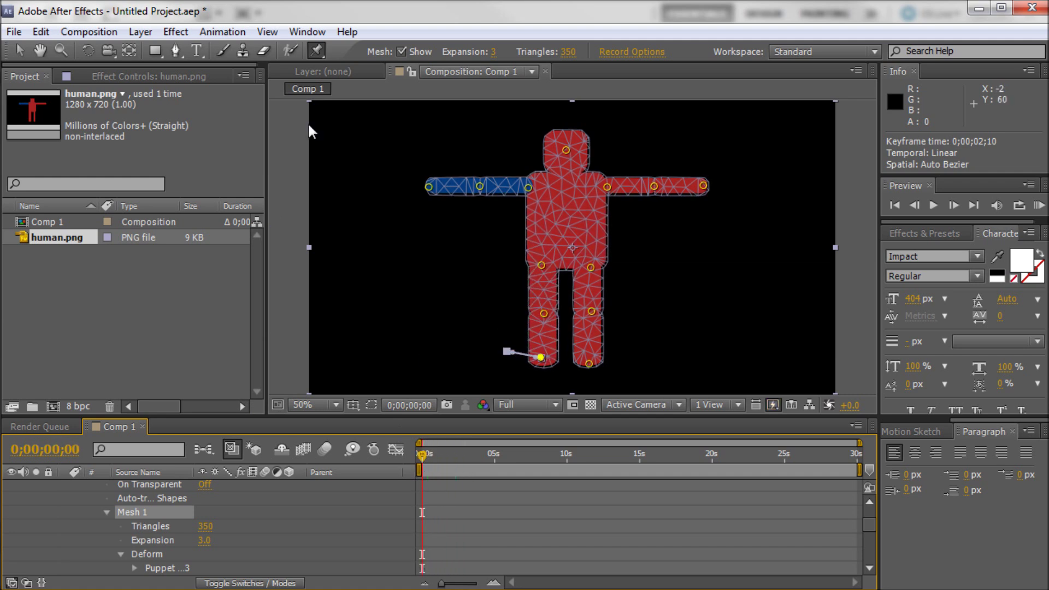
With the Puppet Starch Tool, place starch pins around the torso's left, lower, right and upper edges
click(314, 51)
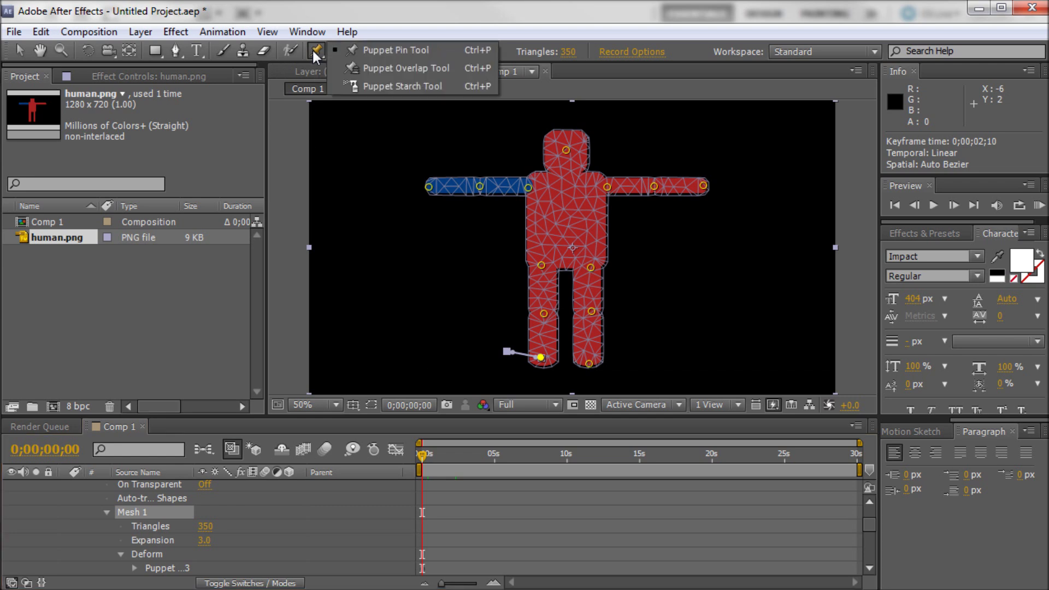
click(313, 48)
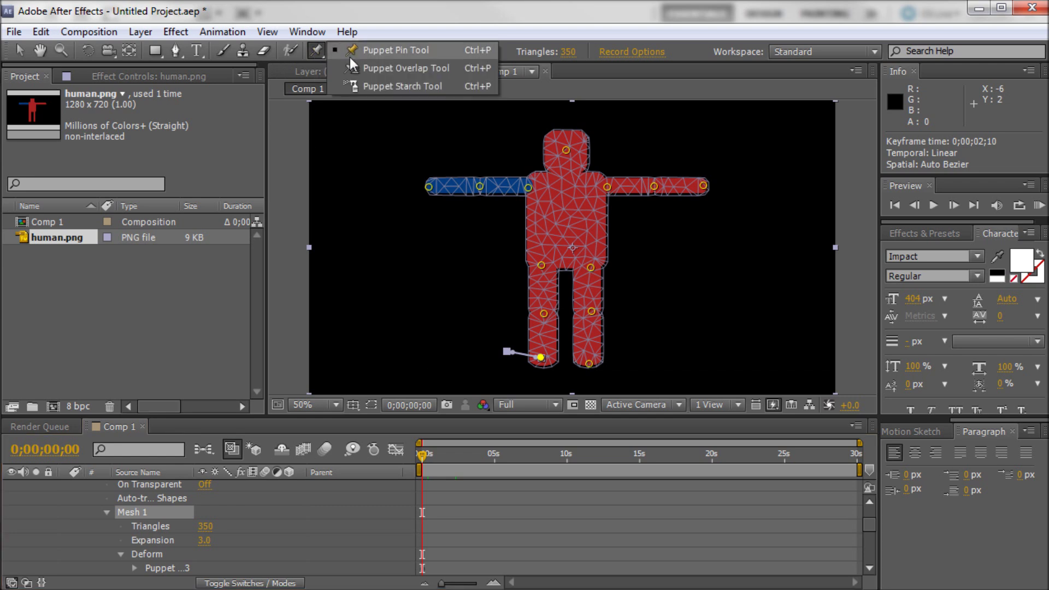
click(373, 89)
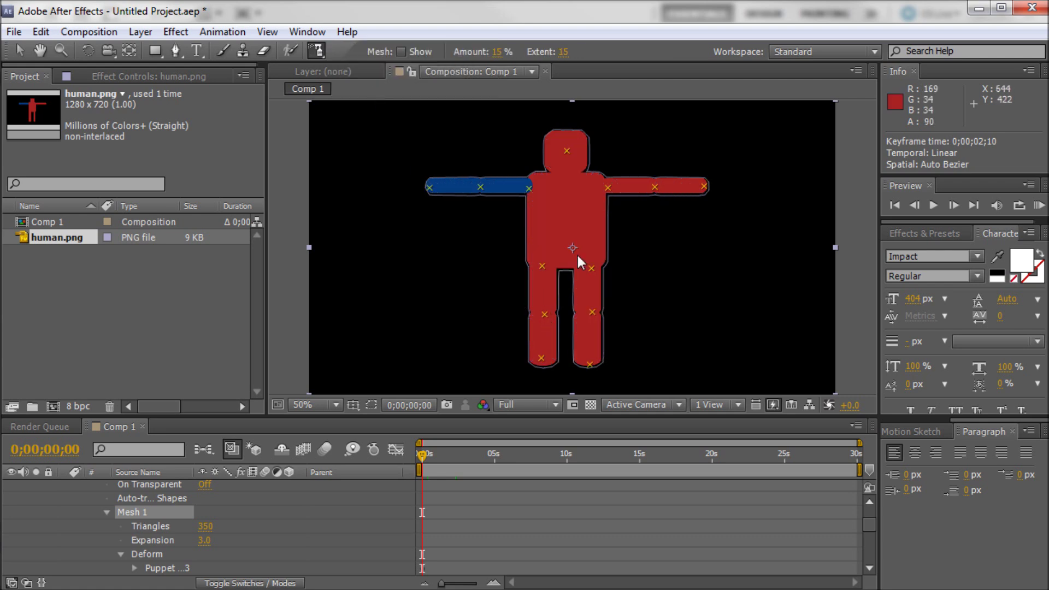
click(539, 184)
click(539, 220)
click(541, 246)
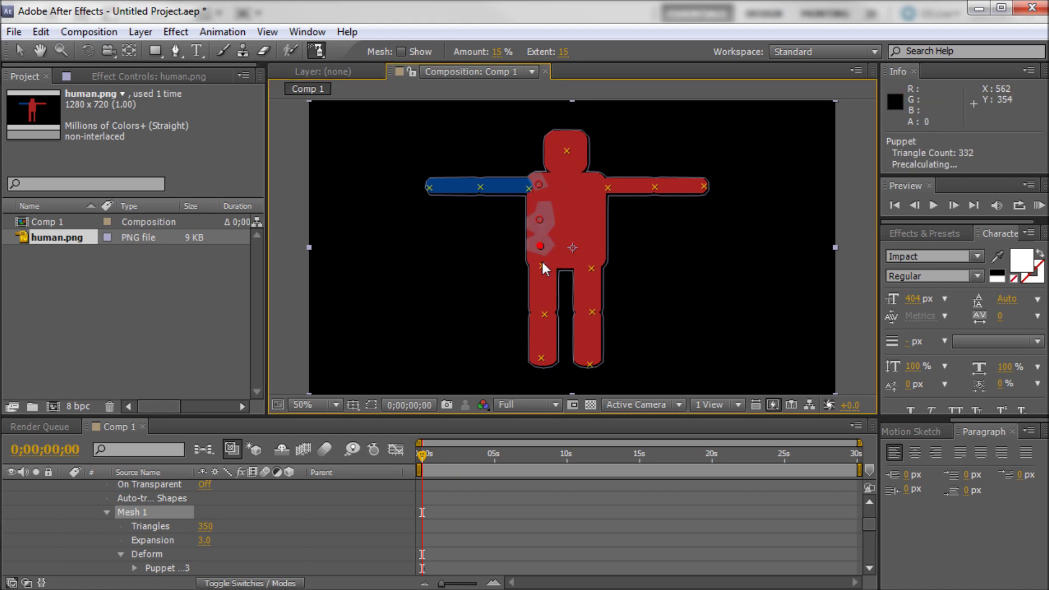
click(543, 265)
click(573, 254)
click(597, 258)
click(596, 226)
click(594, 200)
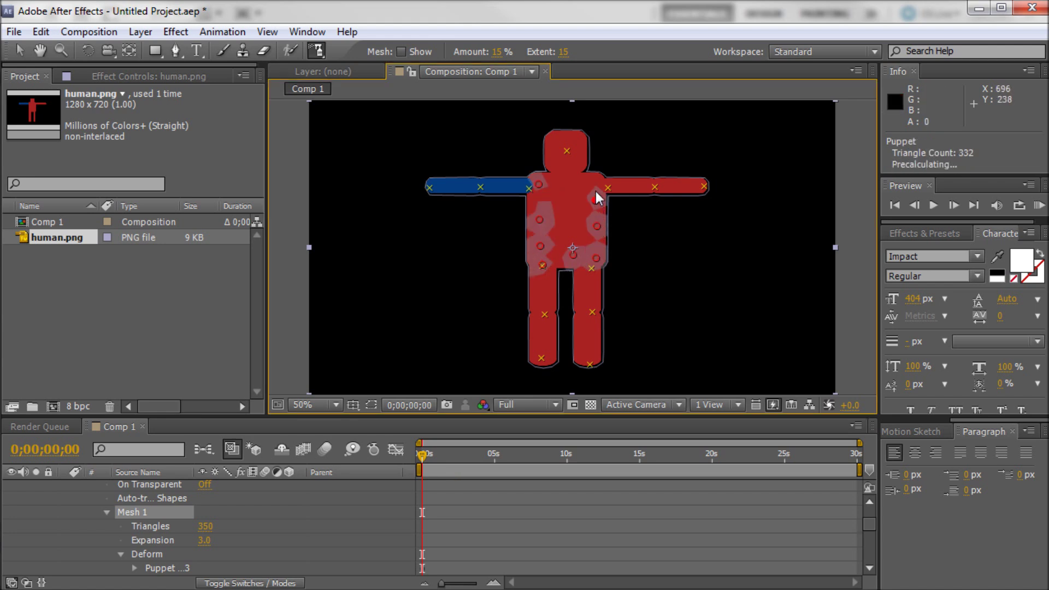
click(561, 188)
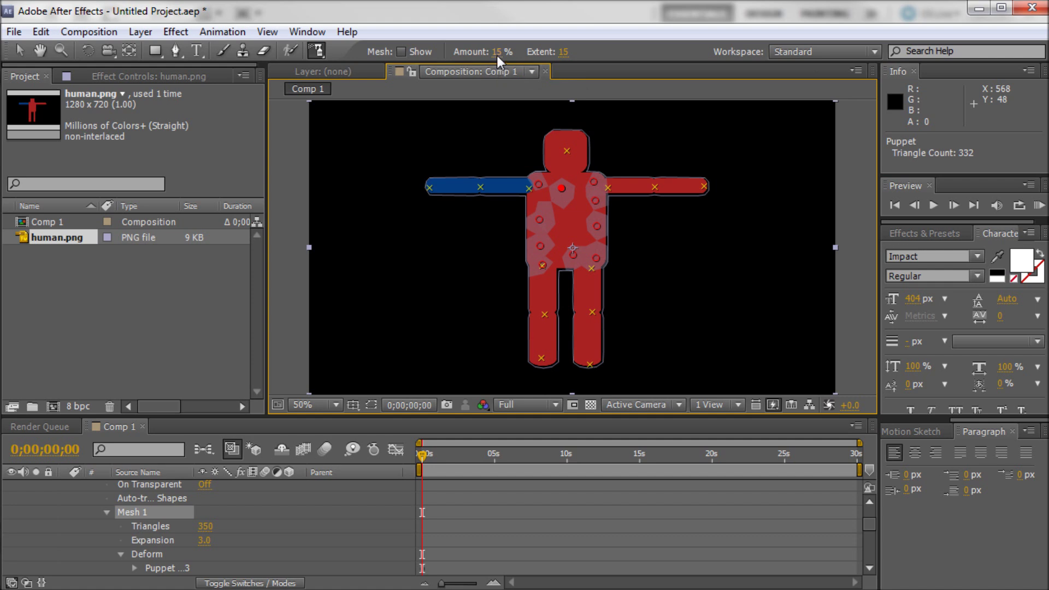
Add four more starch pins across the torso's interior
click(533, 202)
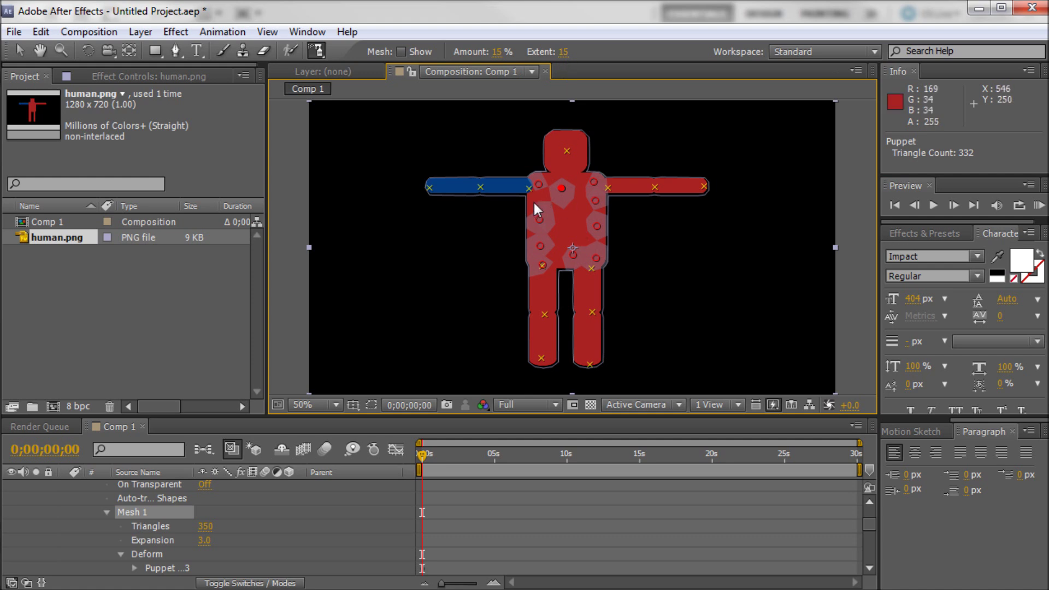
click(551, 228)
click(581, 207)
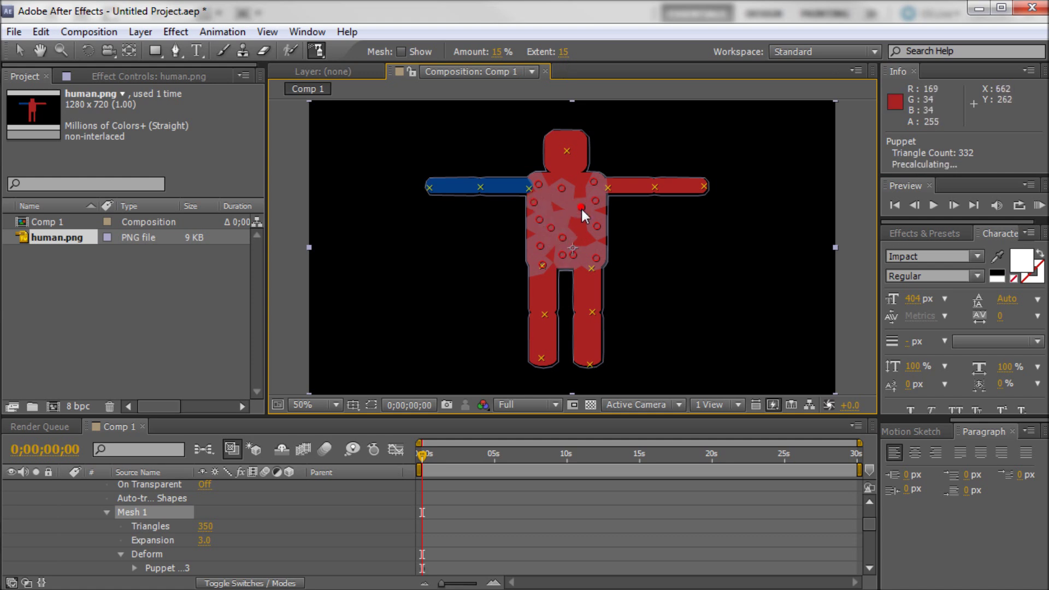
click(585, 238)
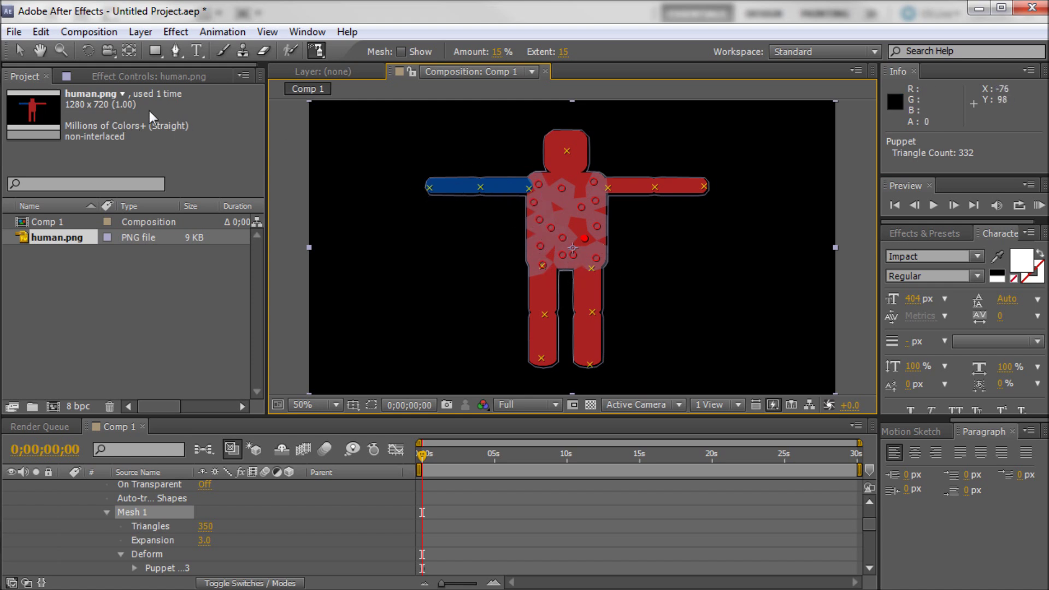
click(19, 50)
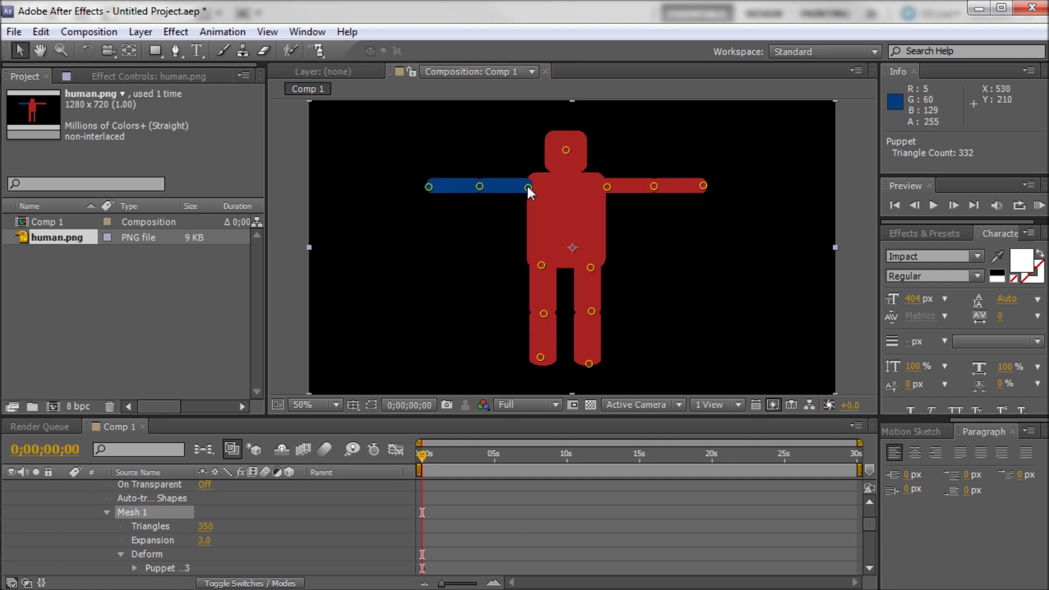
Nudge the shoulder and hip pins, deselect, and undo the earlier starch pins
mouse_move(526, 186)
mouse_down()
mouse_move(513, 184)
mouse_move(527, 186)
mouse_up()
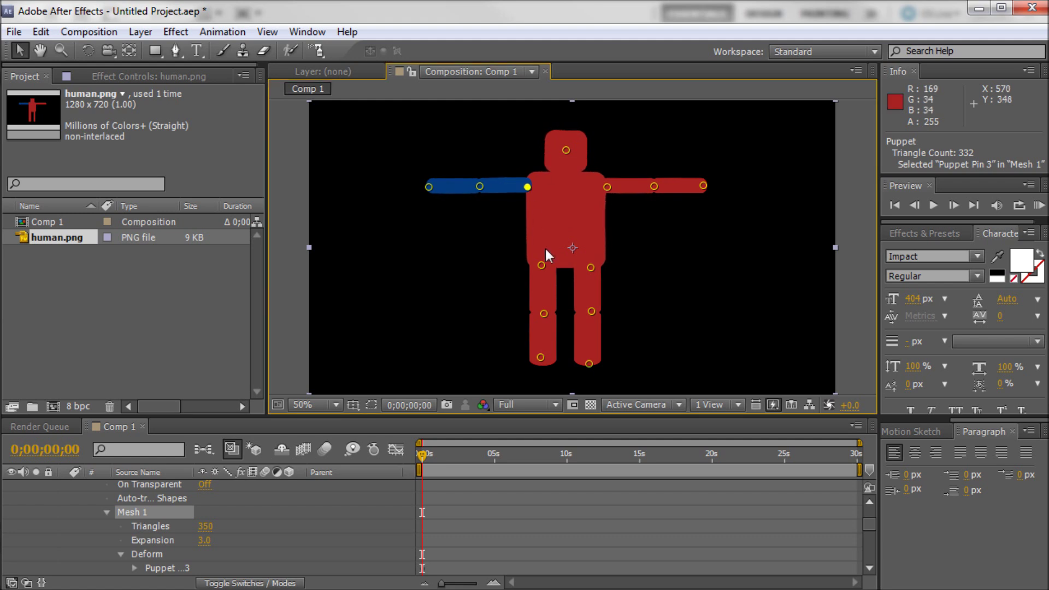
mouse_move(541, 265)
mouse_down()
mouse_move(522, 271)
mouse_move(539, 263)
mouse_up()
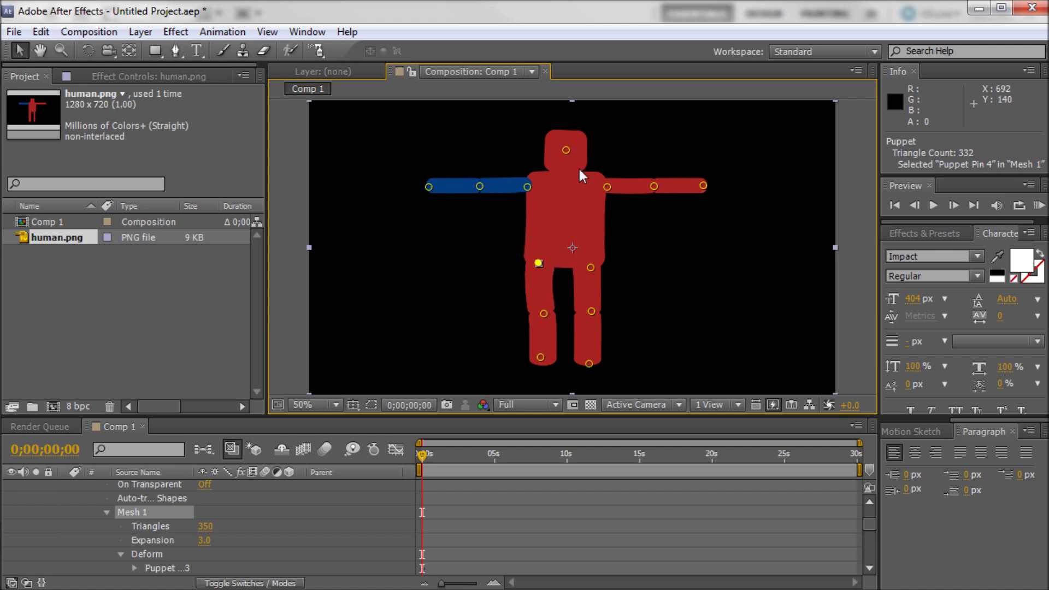
key(ctrl+shift+a)
click(320, 51)
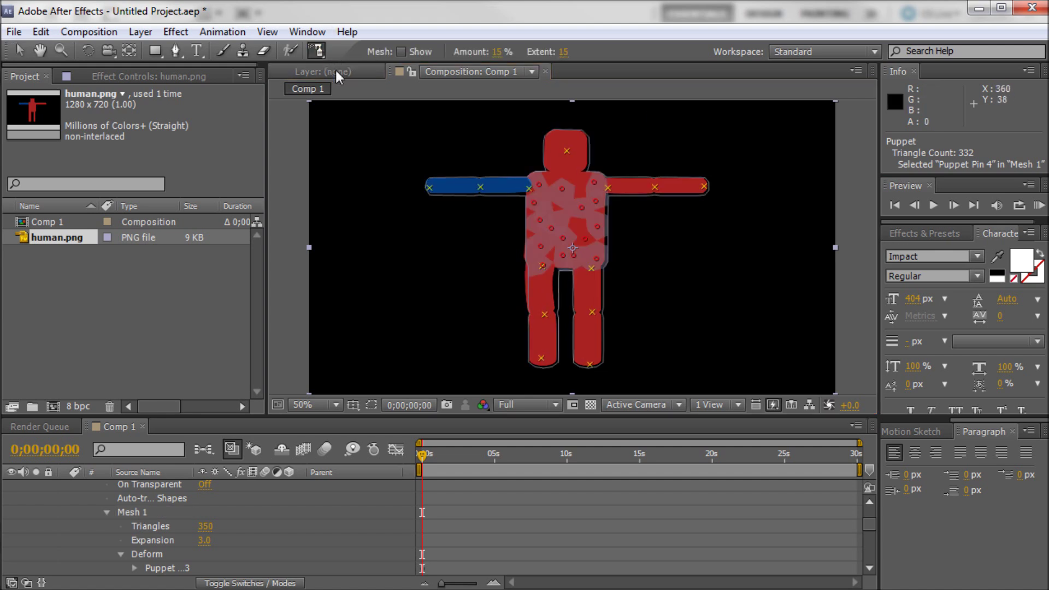
key(ctrl+z)
key(ctrl+z)
key(ctrl+z)
key(ctrl+z)
key(ctrl+z)
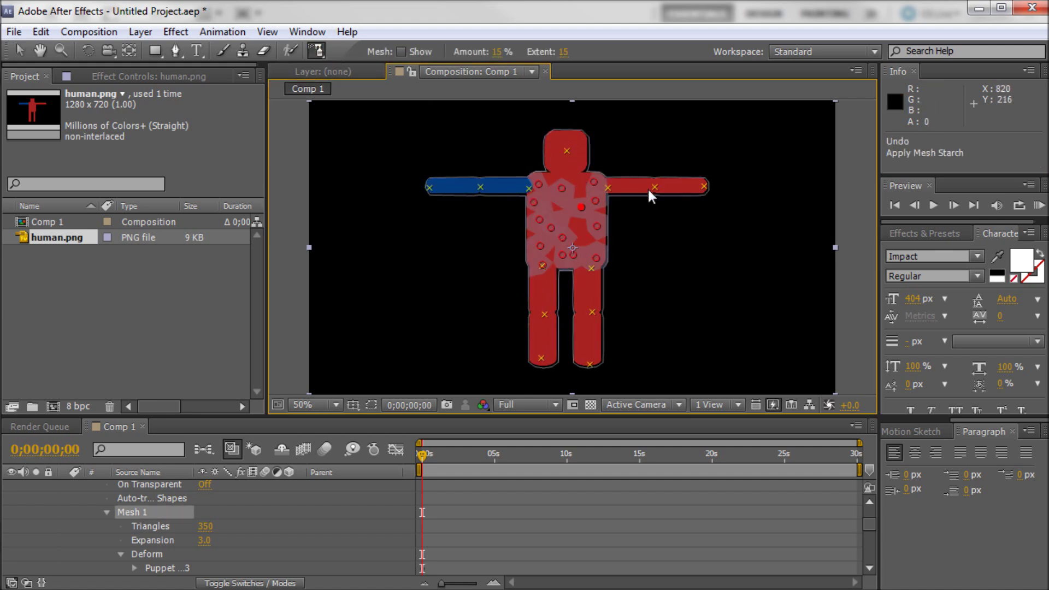
key(ctrl+z)
key(ctrl+z)
key(ctrl+z)
key(ctrl+z)
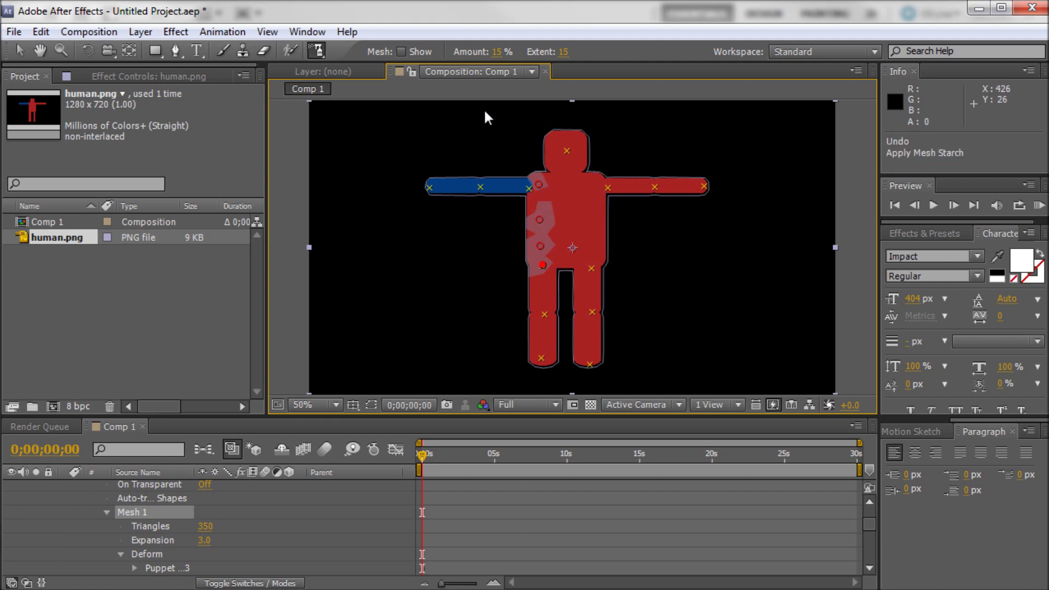
Set starch Amount to 106% and place twelve new starch pins across the torso
drag(490, 52, 576, 51)
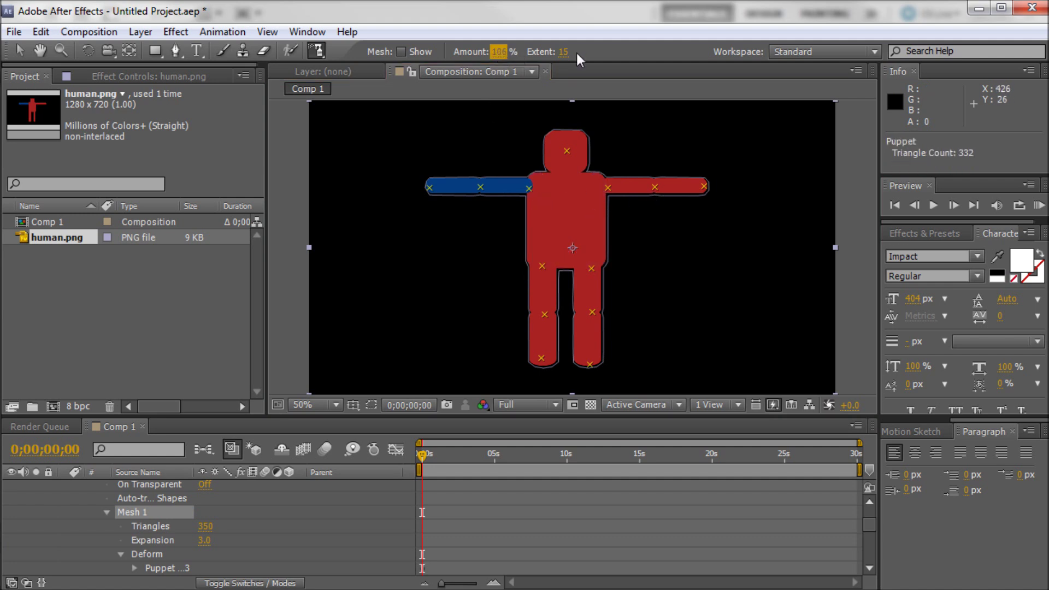
click(541, 194)
click(549, 223)
click(549, 244)
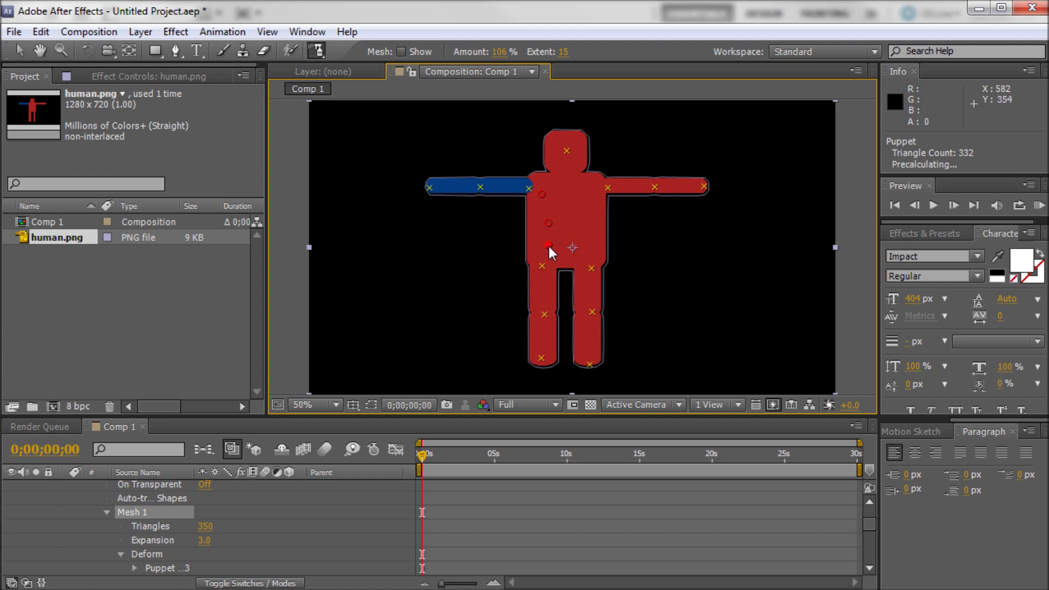
click(562, 186)
click(572, 193)
click(595, 192)
click(593, 228)
click(591, 247)
click(591, 254)
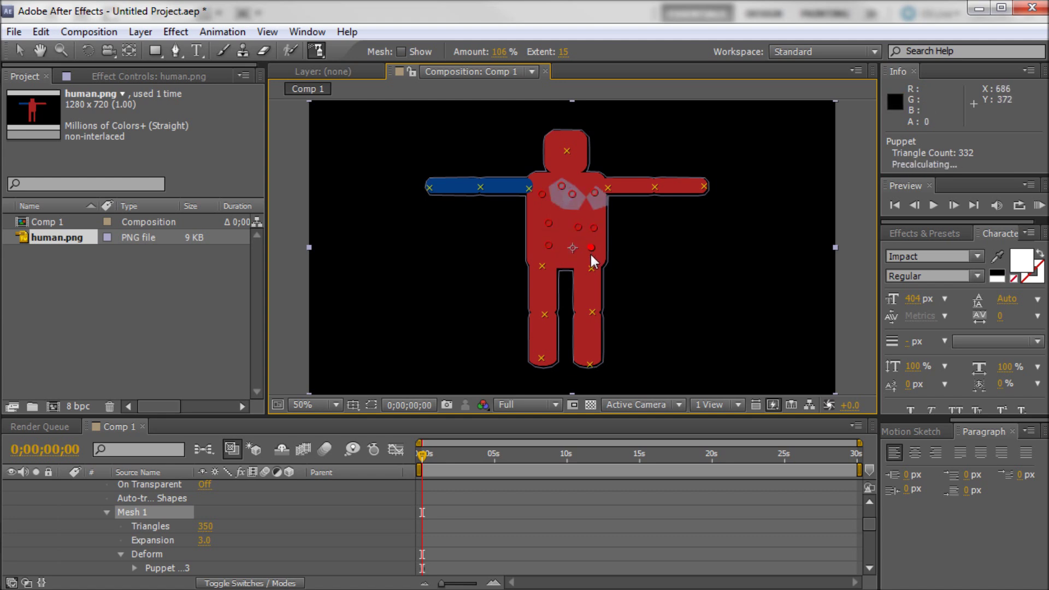
click(555, 246)
click(538, 252)
click(537, 232)
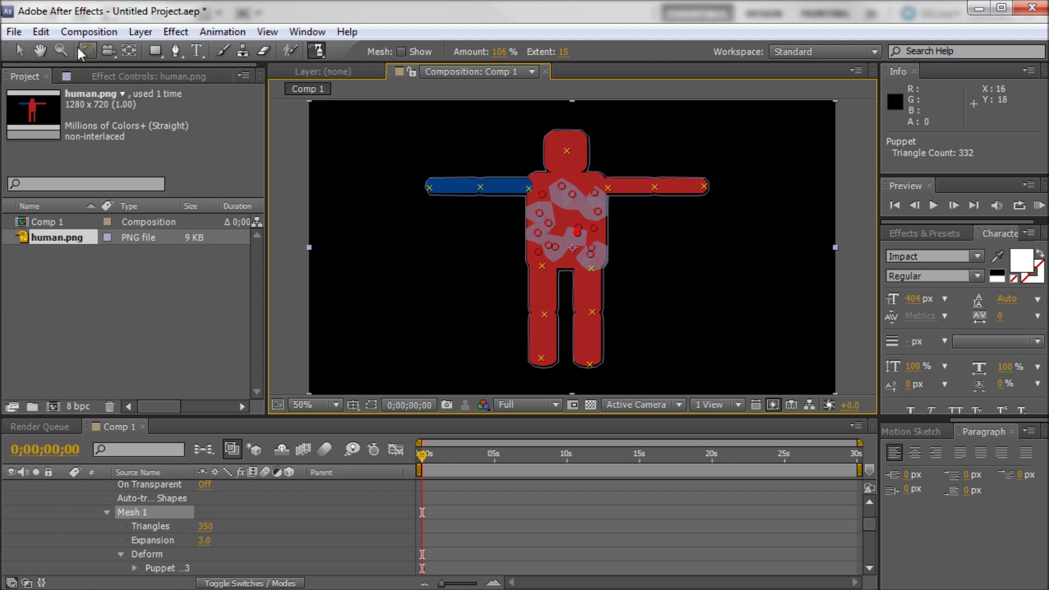
Drag the blue arm's shoulder pin to bend it, then undo the move
click(22, 51)
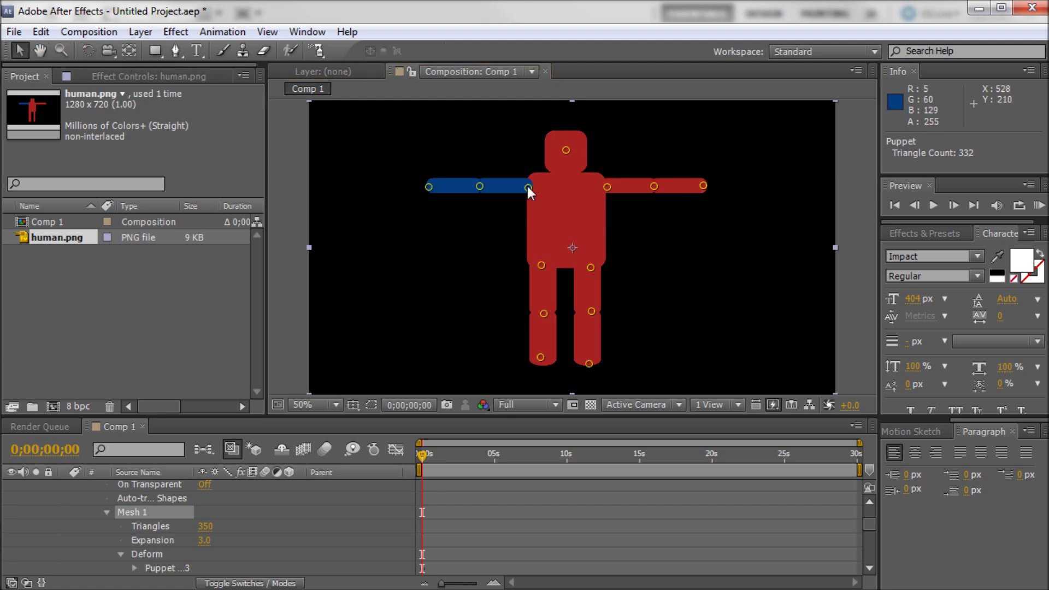
drag(527, 187, 499, 182)
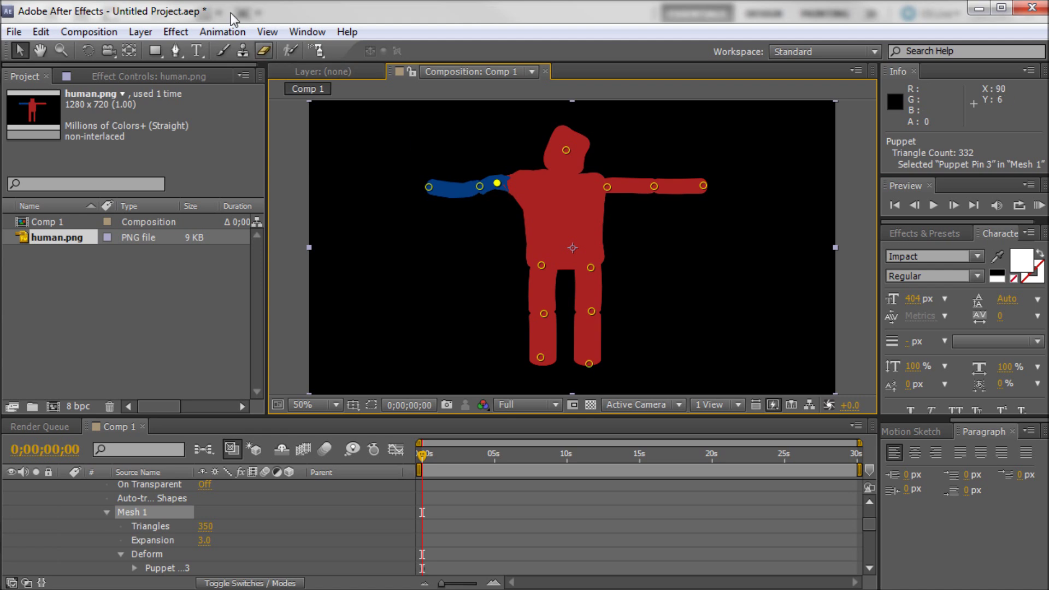
click(42, 32)
click(57, 54)
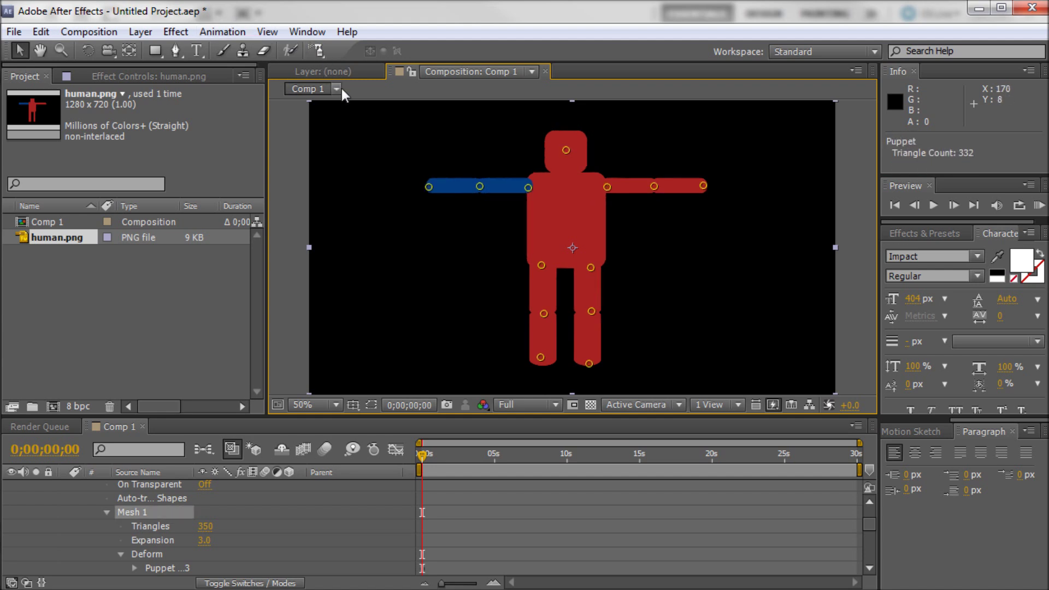
Starch-pin the blue arm, then drag its pins up so the arm curls over the head
drag(323, 55, 386, 82)
click(433, 185)
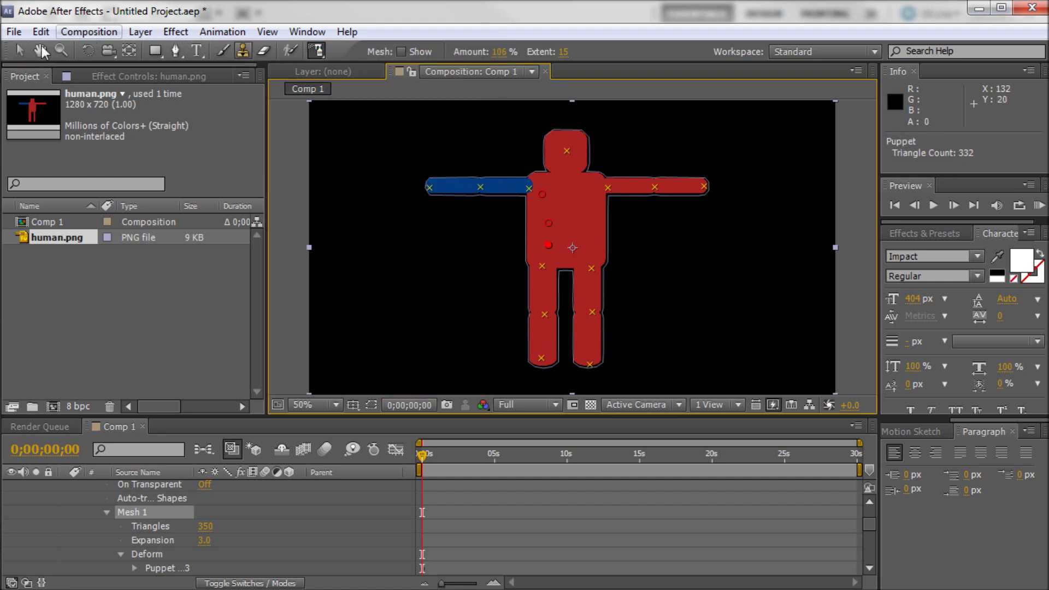
click(20, 50)
drag(429, 186, 563, 137)
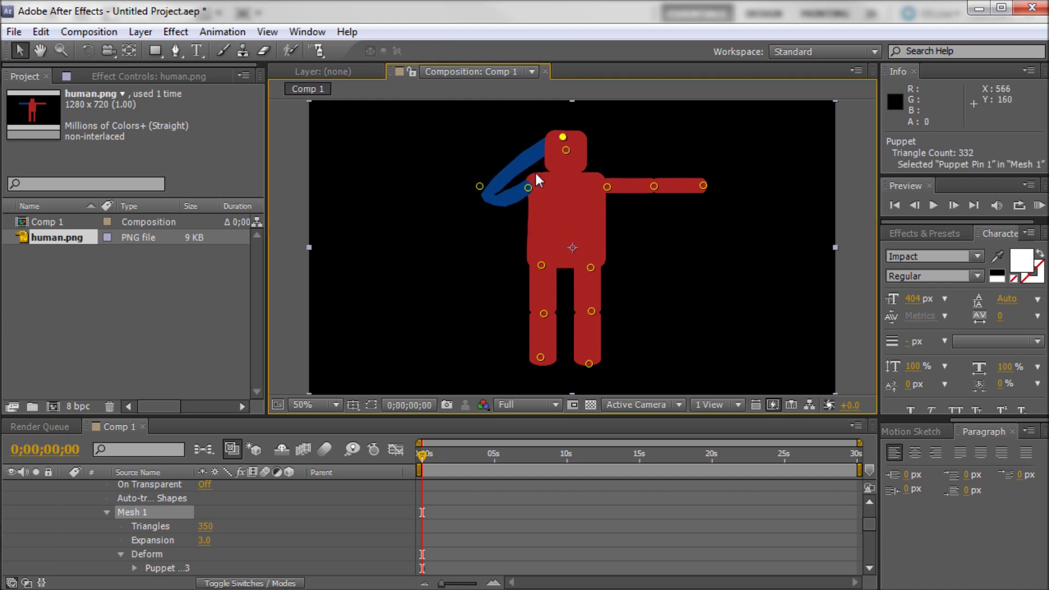
drag(479, 187, 493, 150)
drag(565, 137, 580, 150)
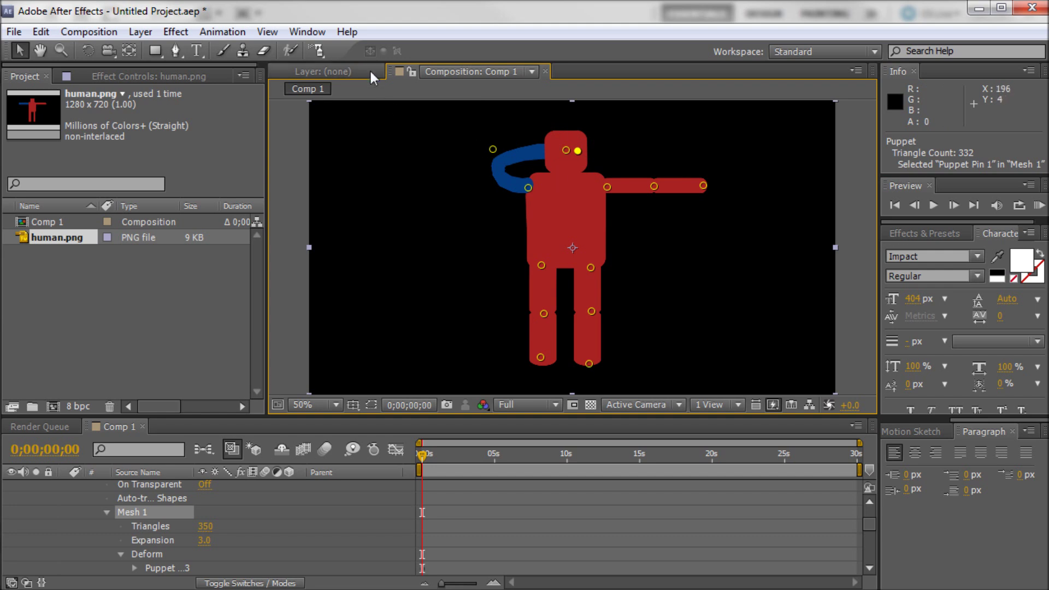
click(321, 55)
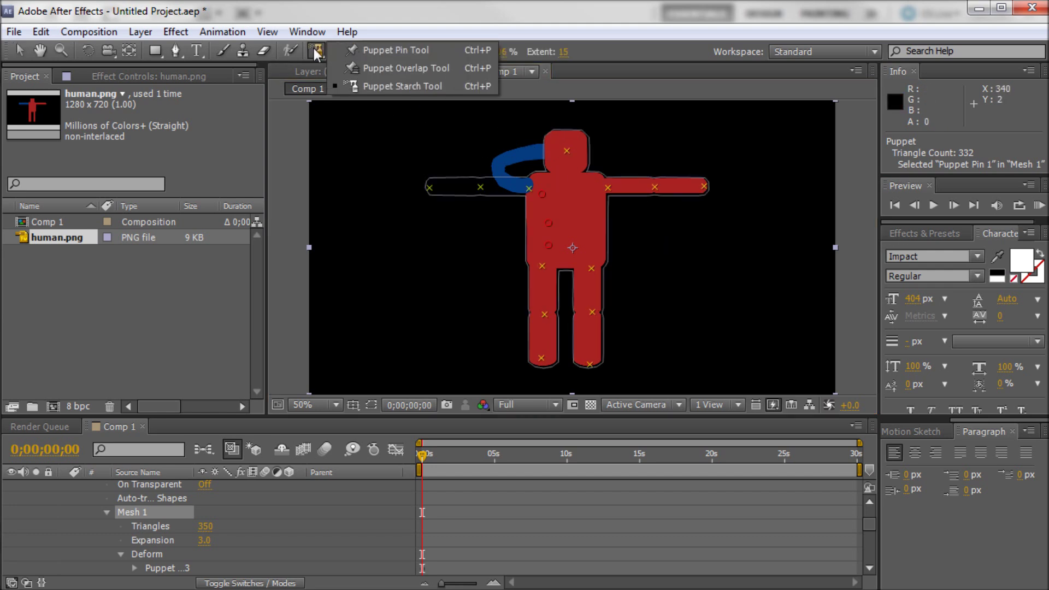
With the Puppet Overlap Tool at 50% In Front, add an overlap pin on the blue arm
click(382, 66)
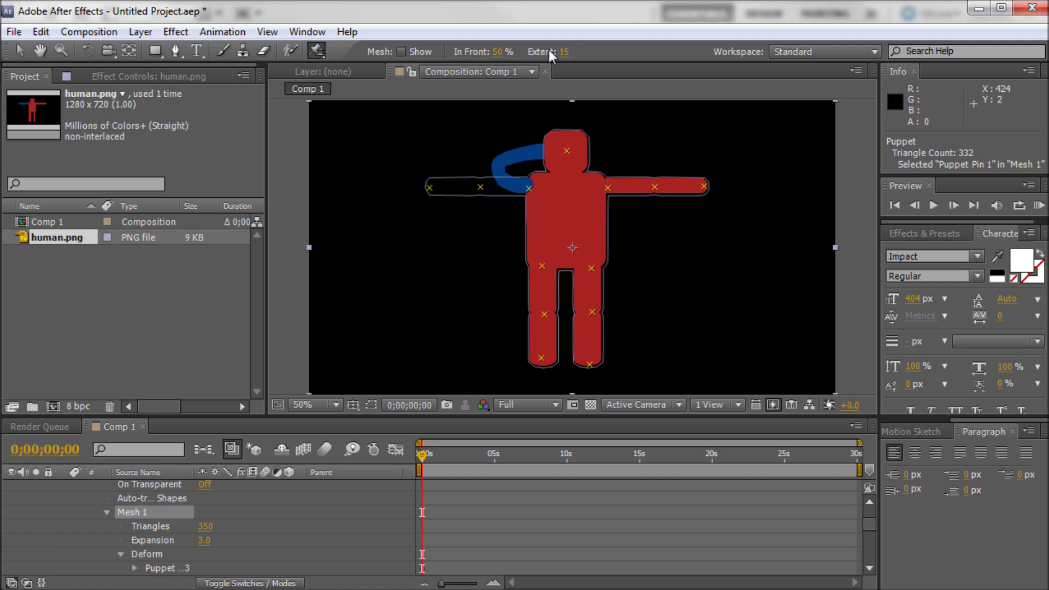
click(599, 58)
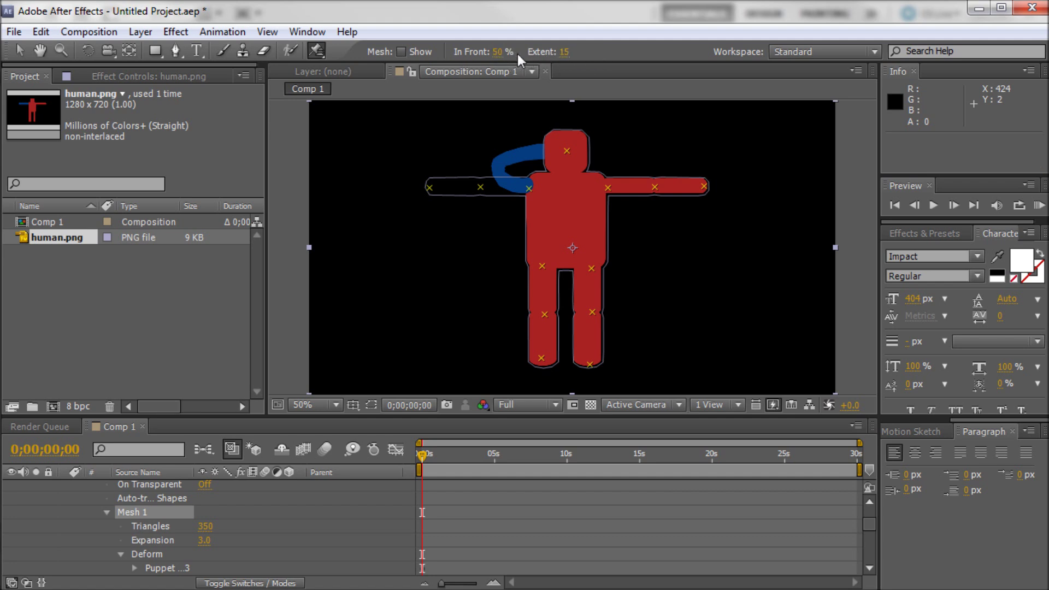
click(498, 51)
click(434, 188)
drag(434, 186, 444, 186)
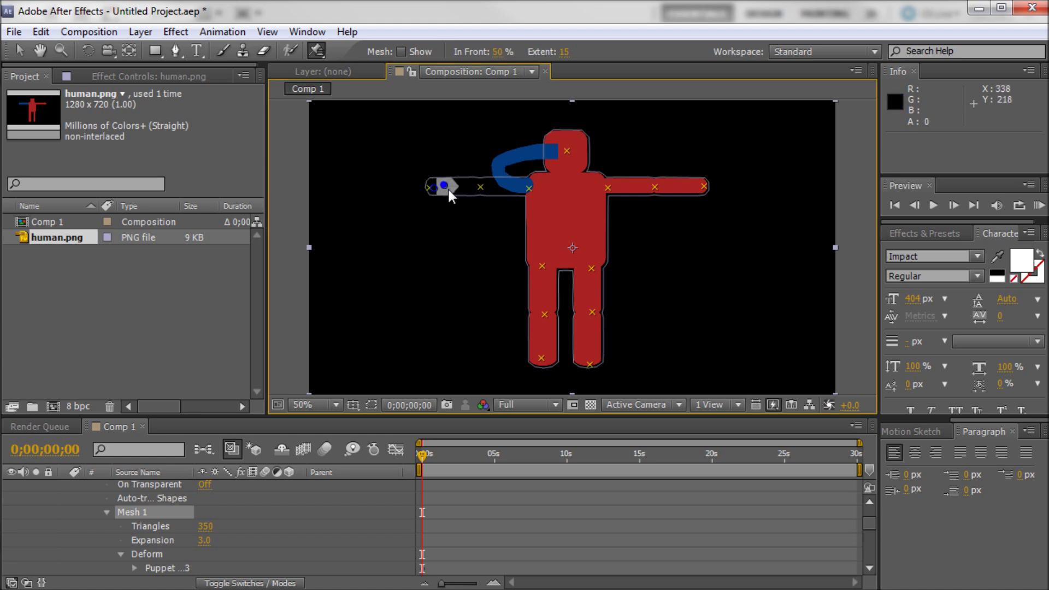
click(433, 187)
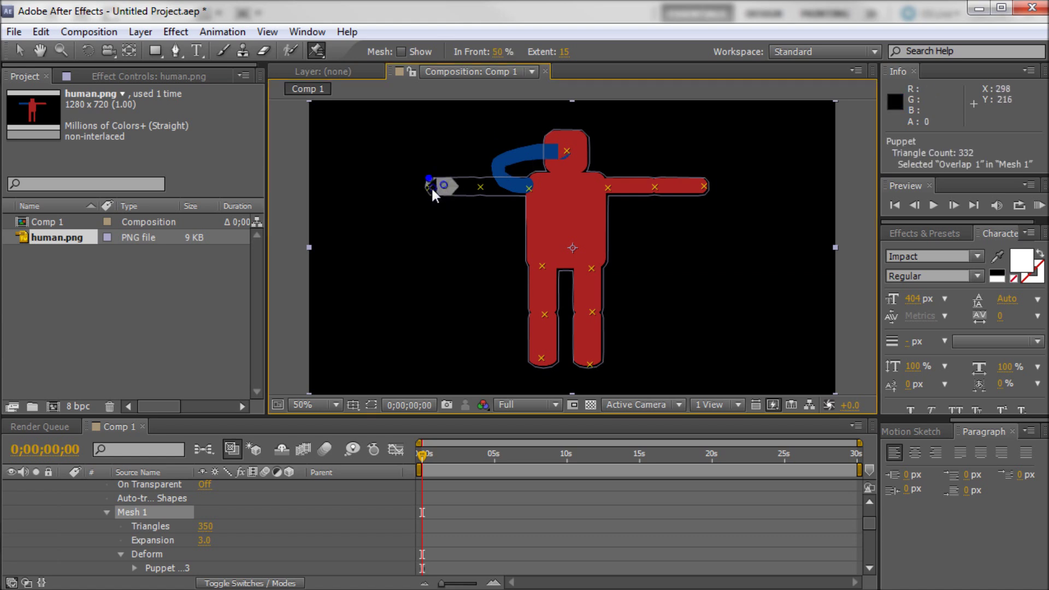
click(431, 189)
click(21, 49)
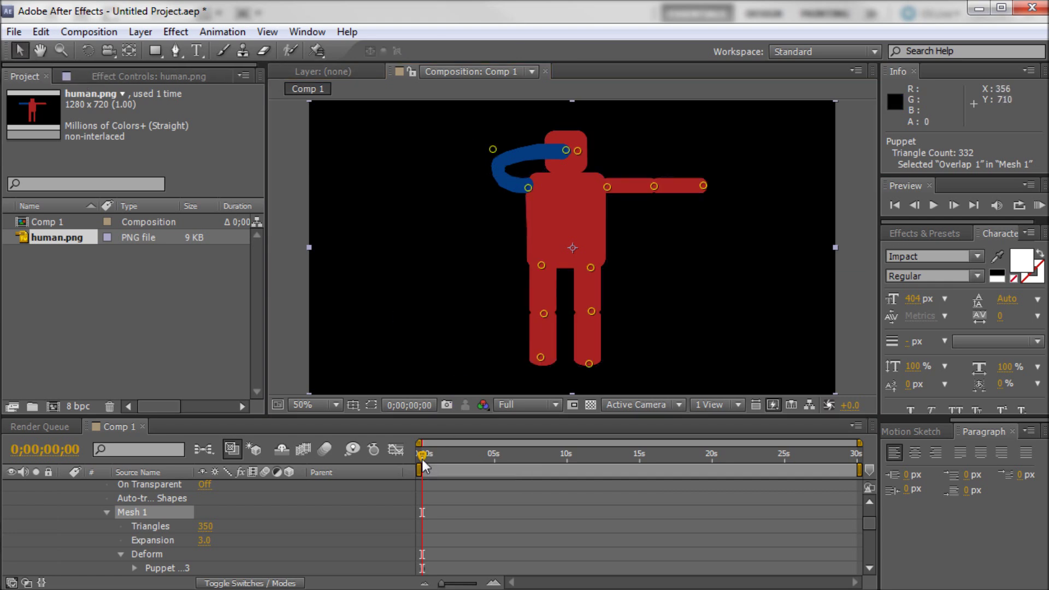
mouse_move(422, 458)
mouse_down()
mouse_move(465, 459)
mouse_move(416, 450)
mouse_up()
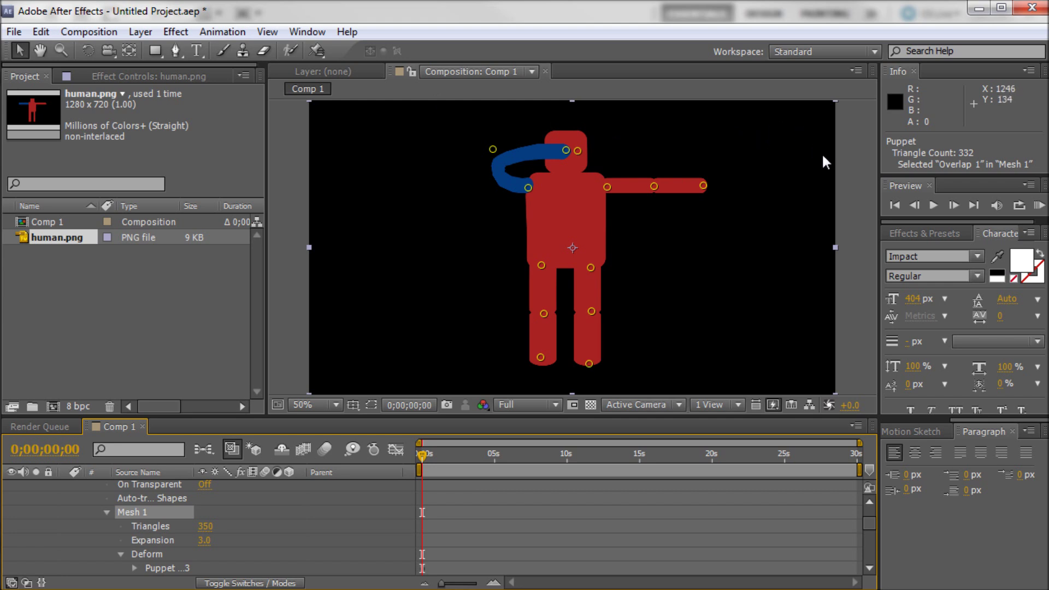
key(comma)
key(period)
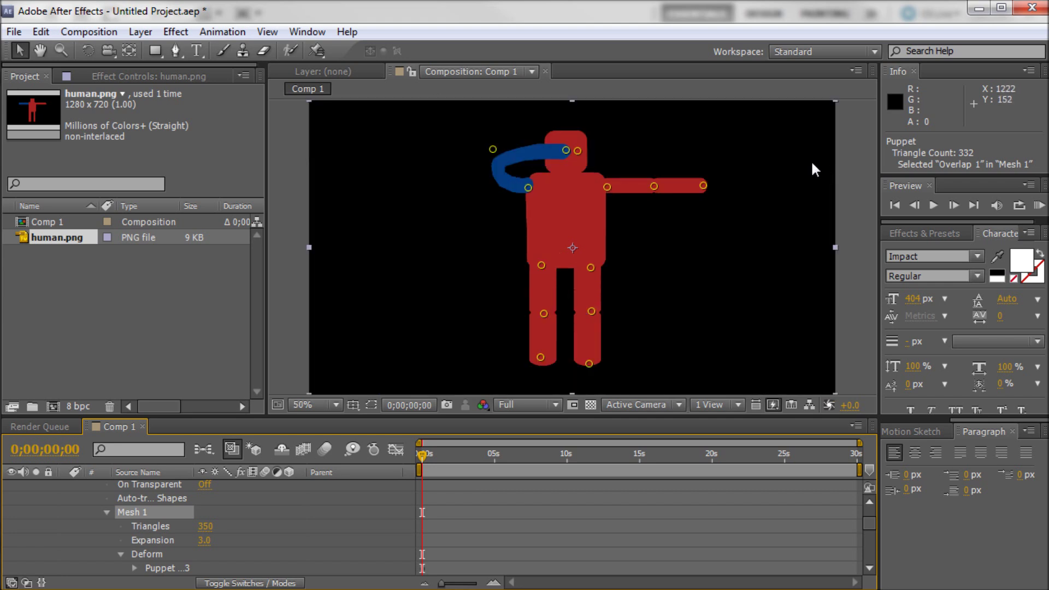